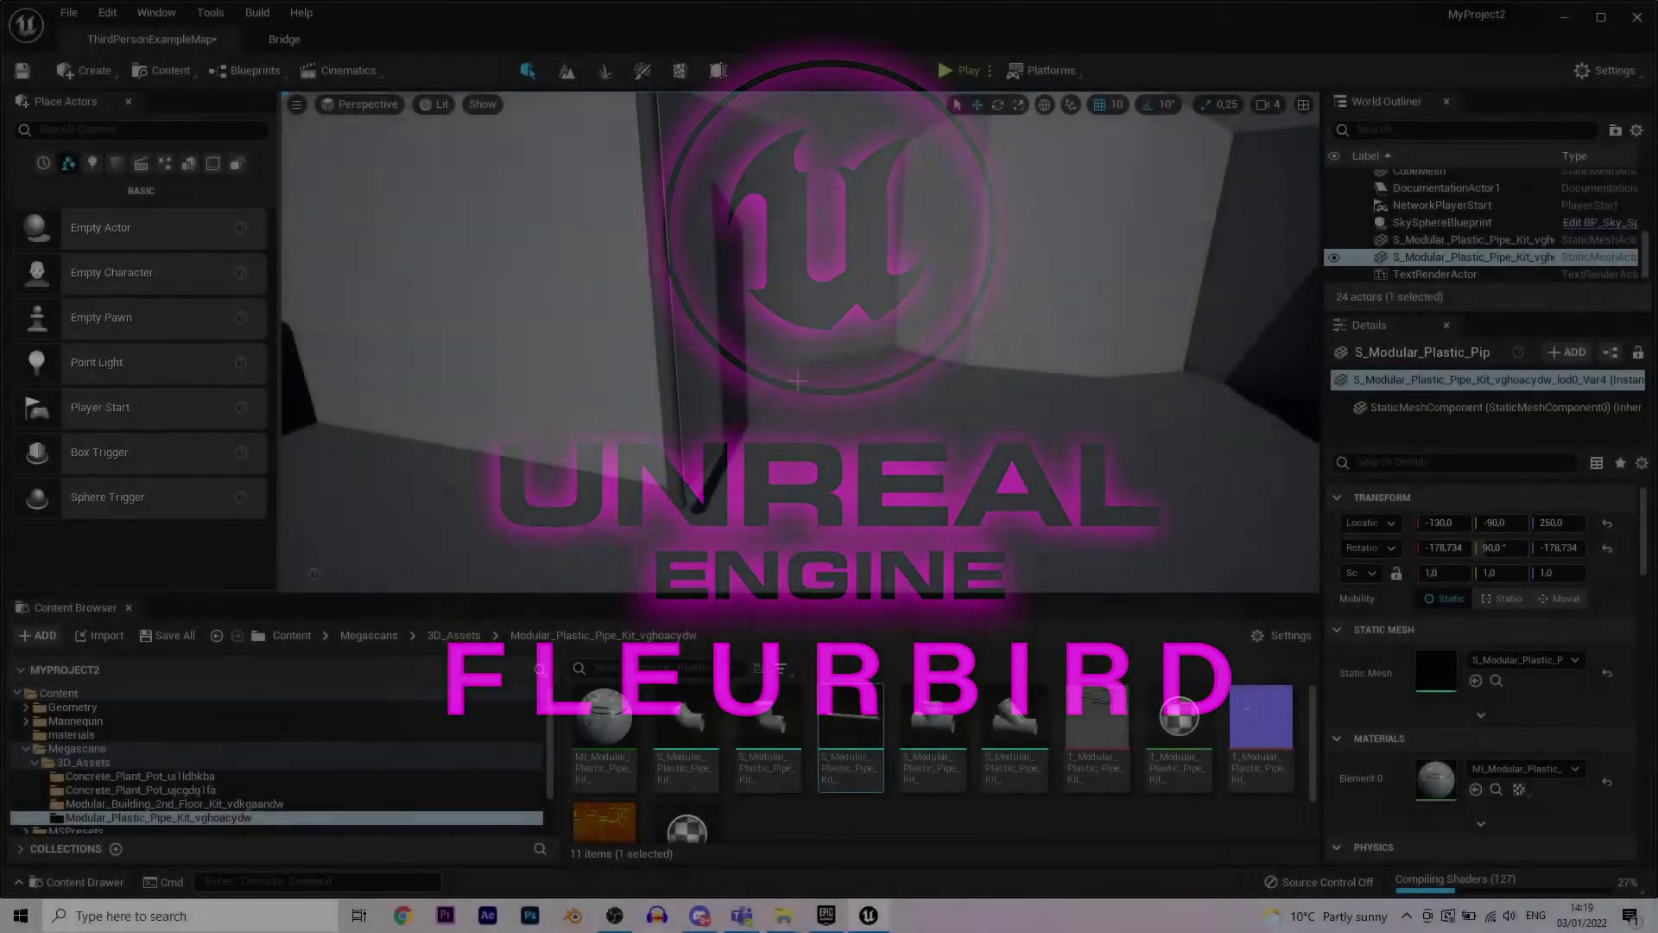
- Place a Spline Mesh Actor on the floor and give it the plastic pipe mesh
mouse_move(798, 378)
right_down()
mouse_move(830, 389)
mouse_move(804, 388)
right_up()
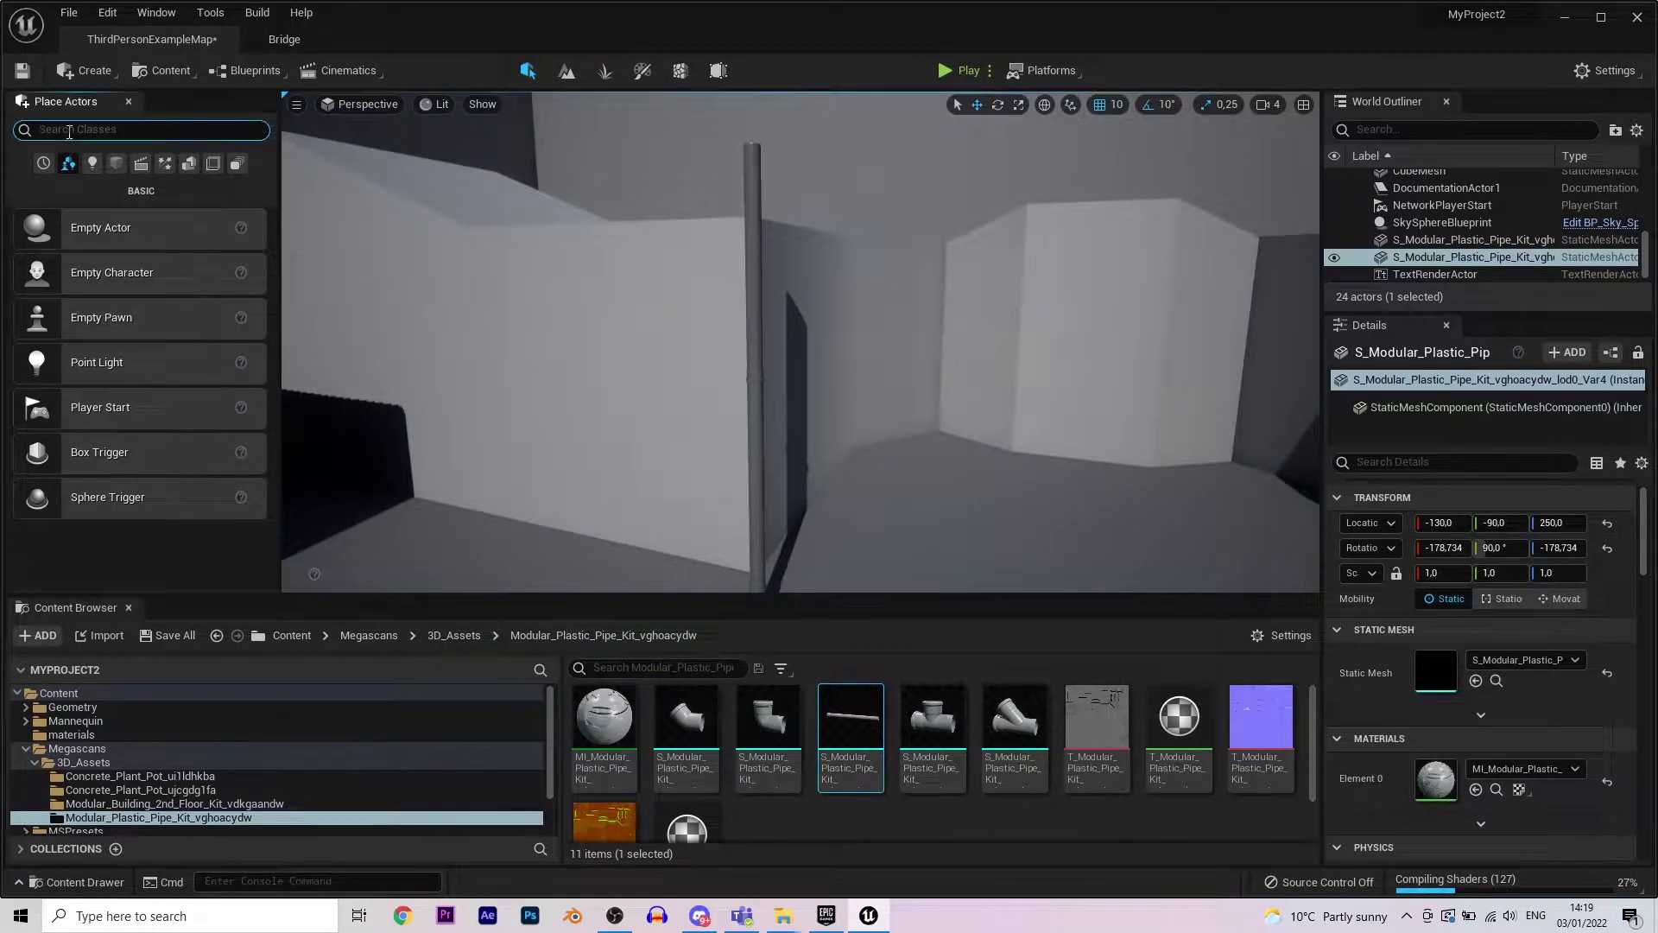
text(spline)
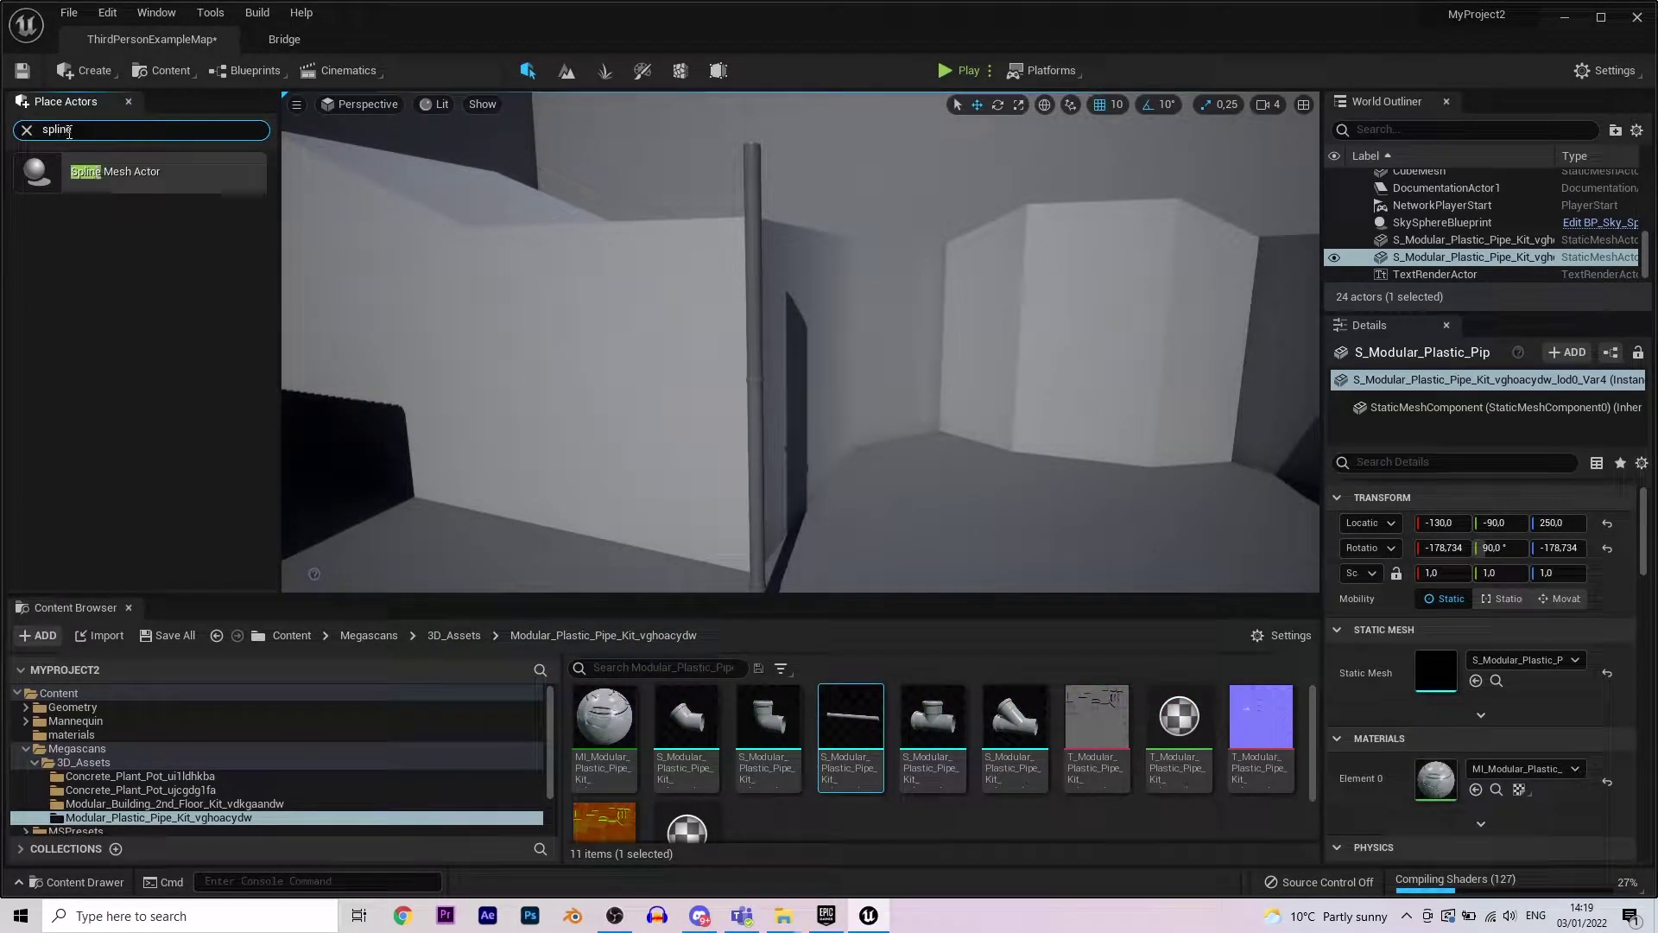
drag(114, 171, 1026, 453)
drag(851, 557, 856, 560)
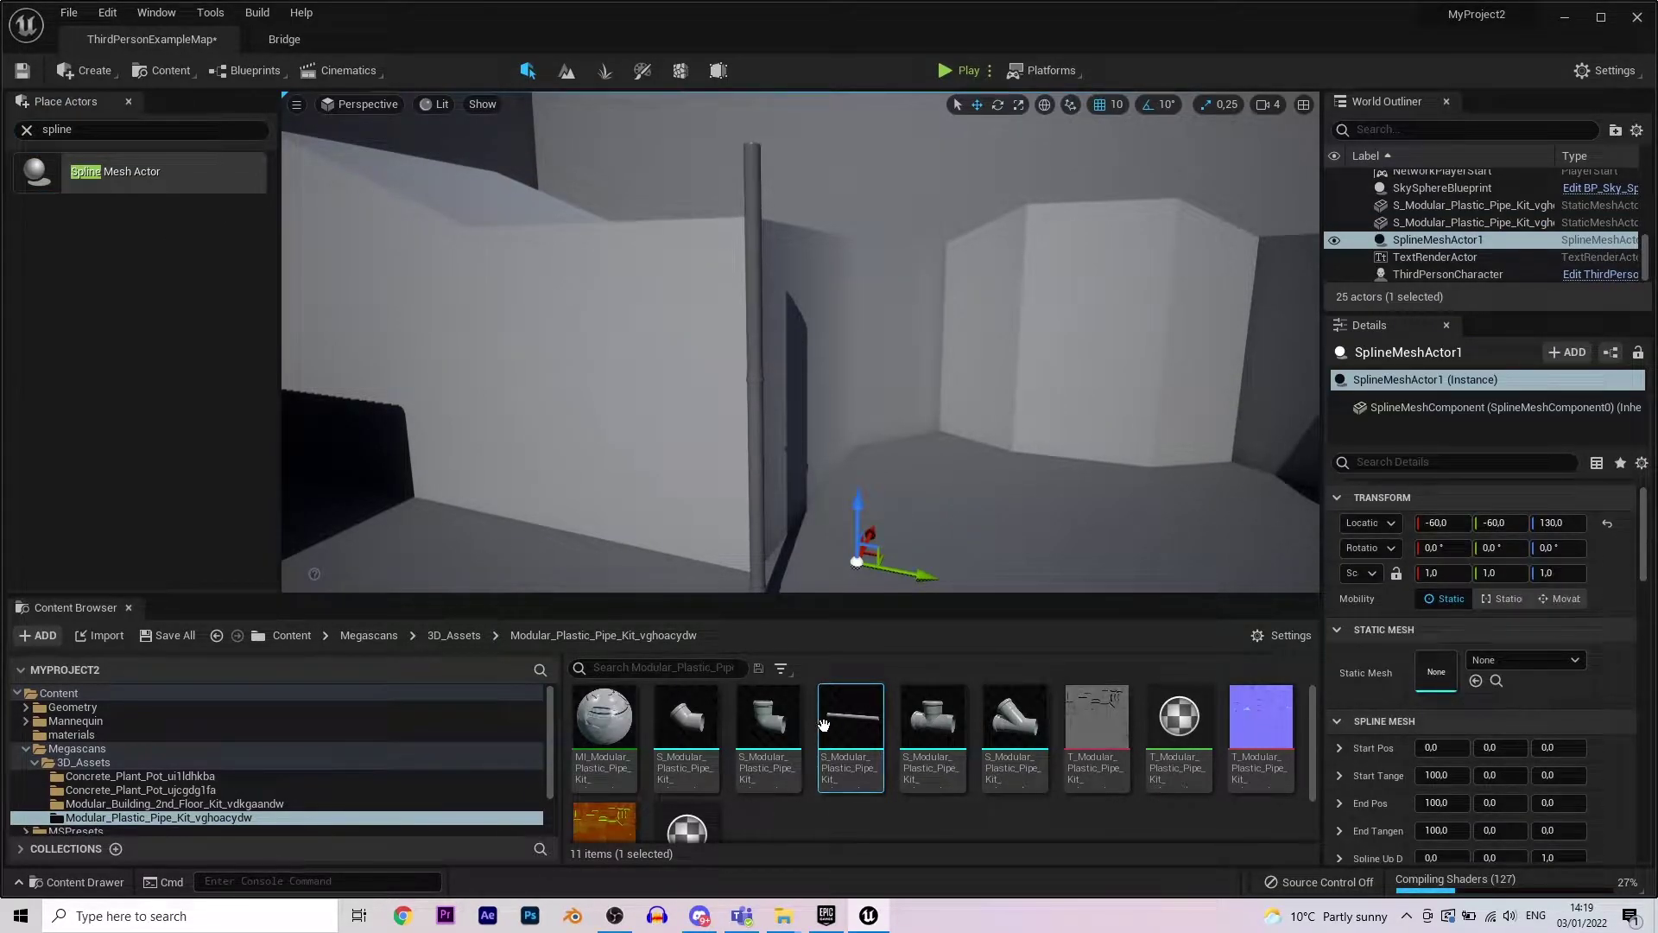
mouse_move(852, 728)
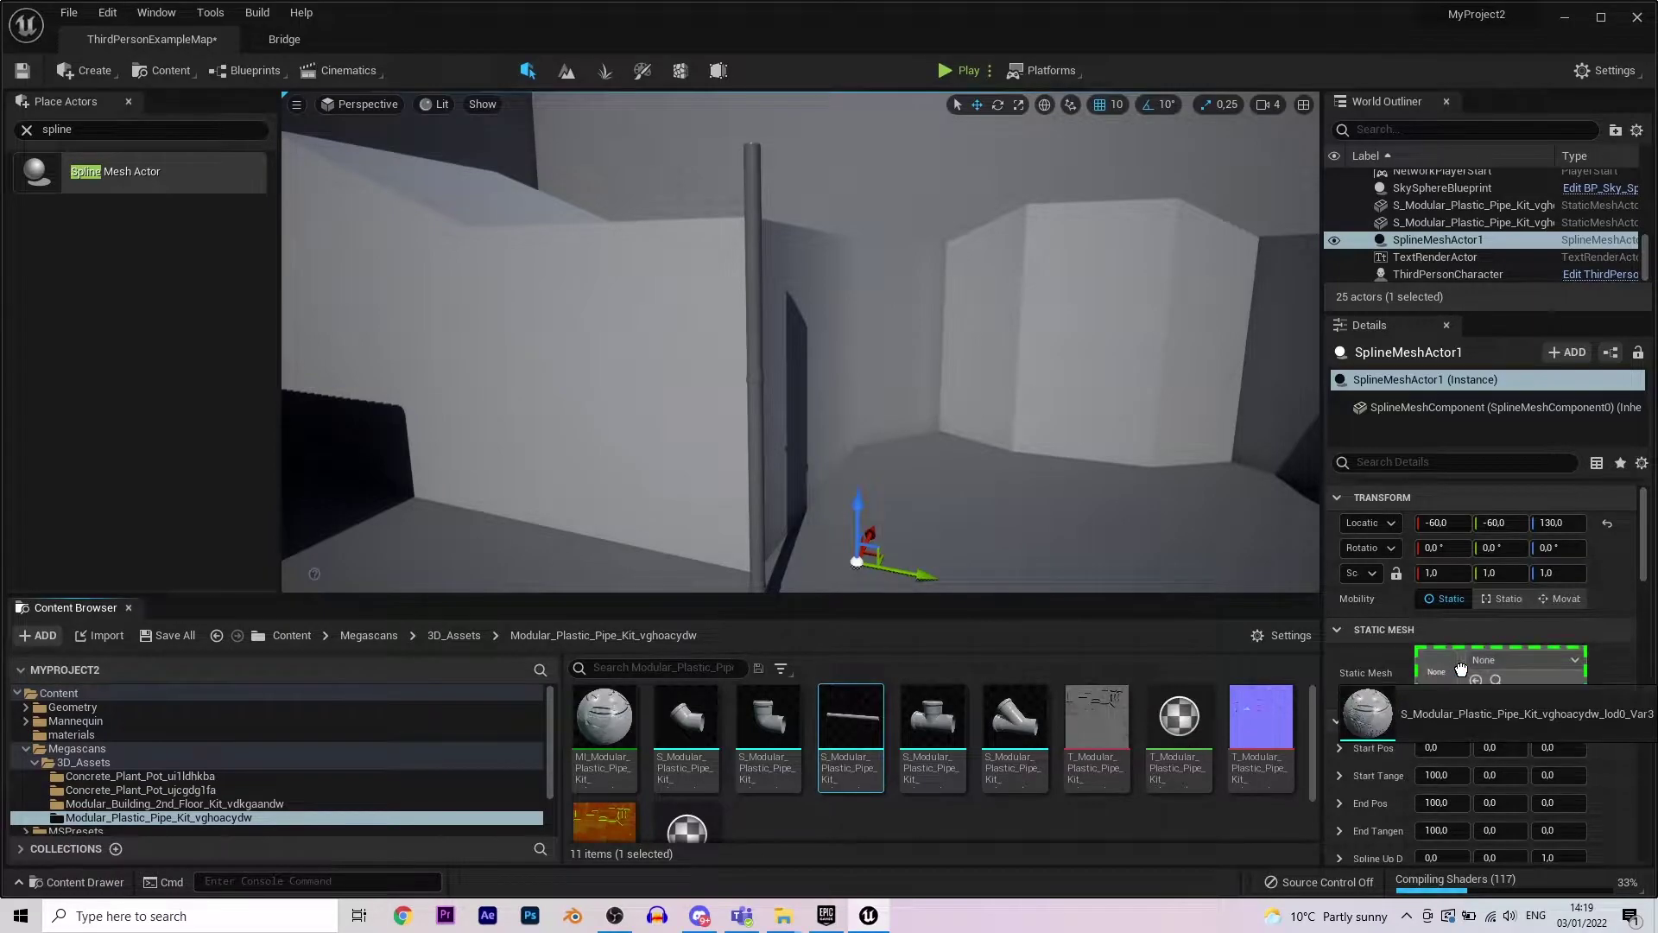
drag(841, 736, 1450, 681)
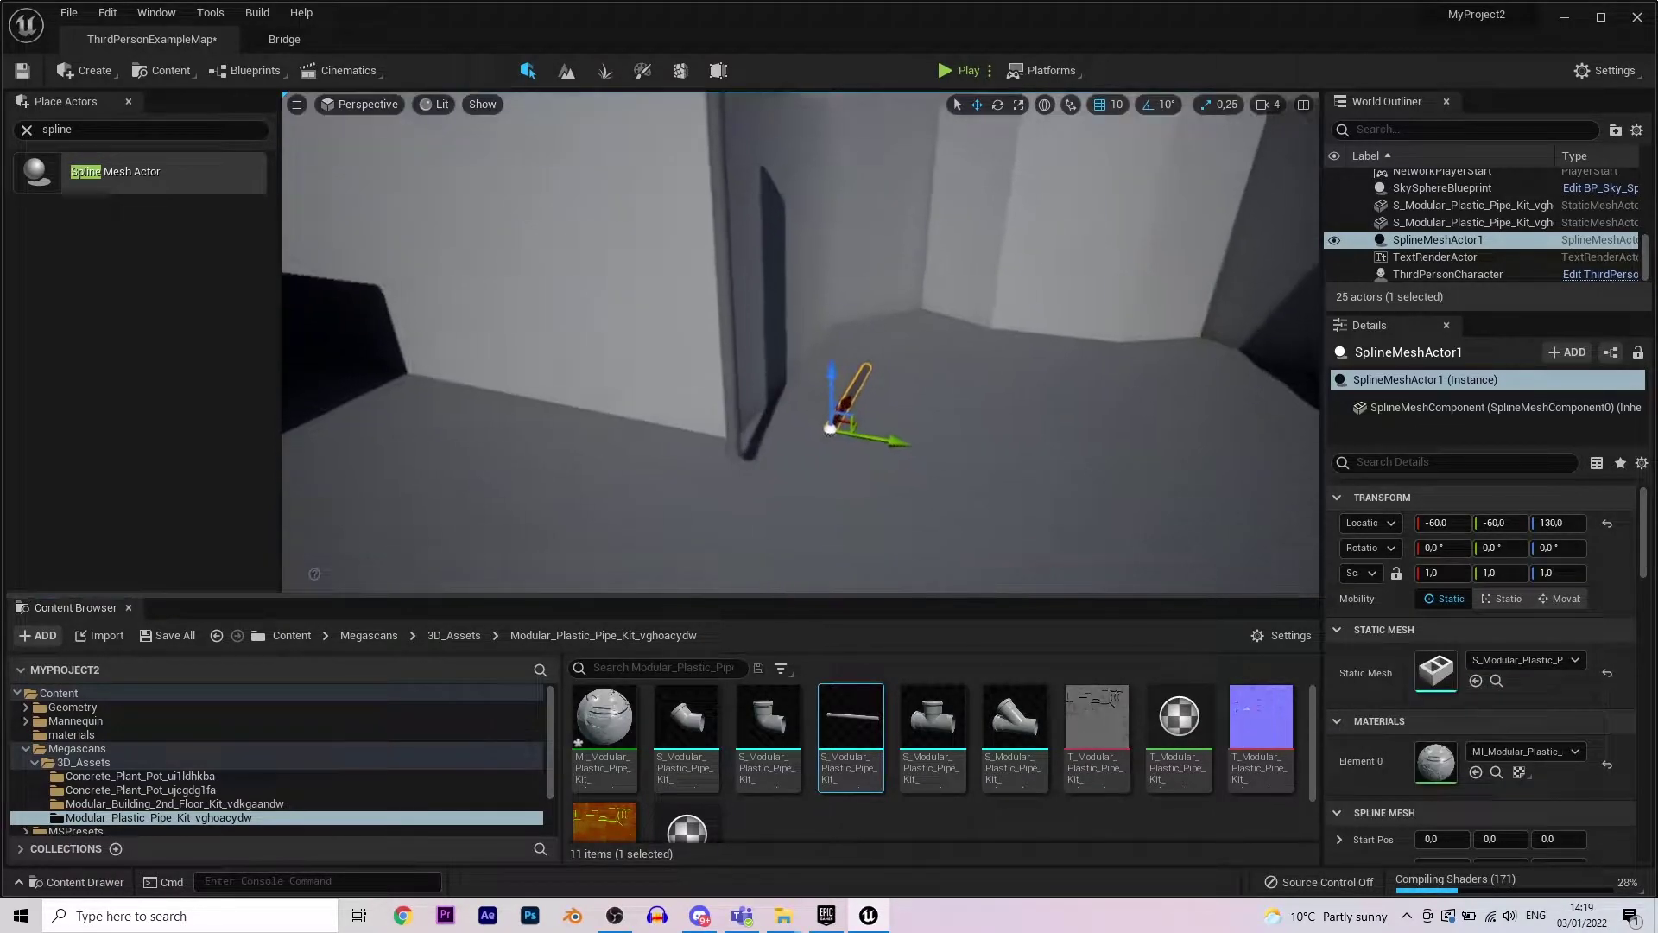
- Rotate the pipe actor so it stands fully upright near the wall
right_drag(999, 518, 1005, 557)
key(e)
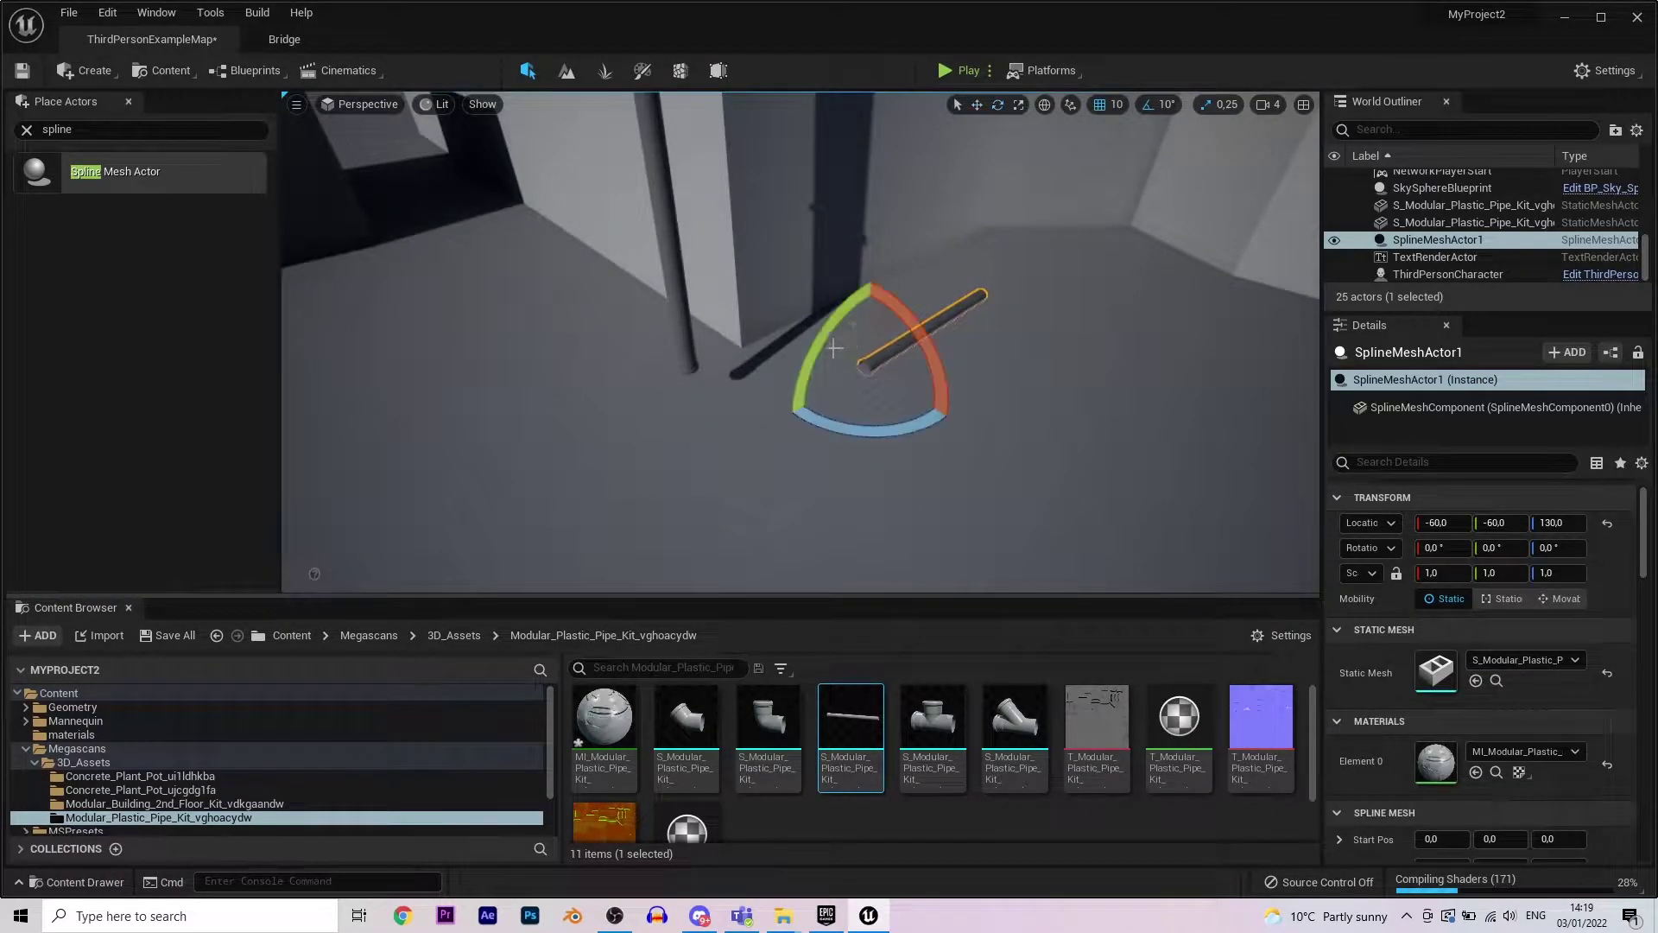
drag(818, 347, 860, 281)
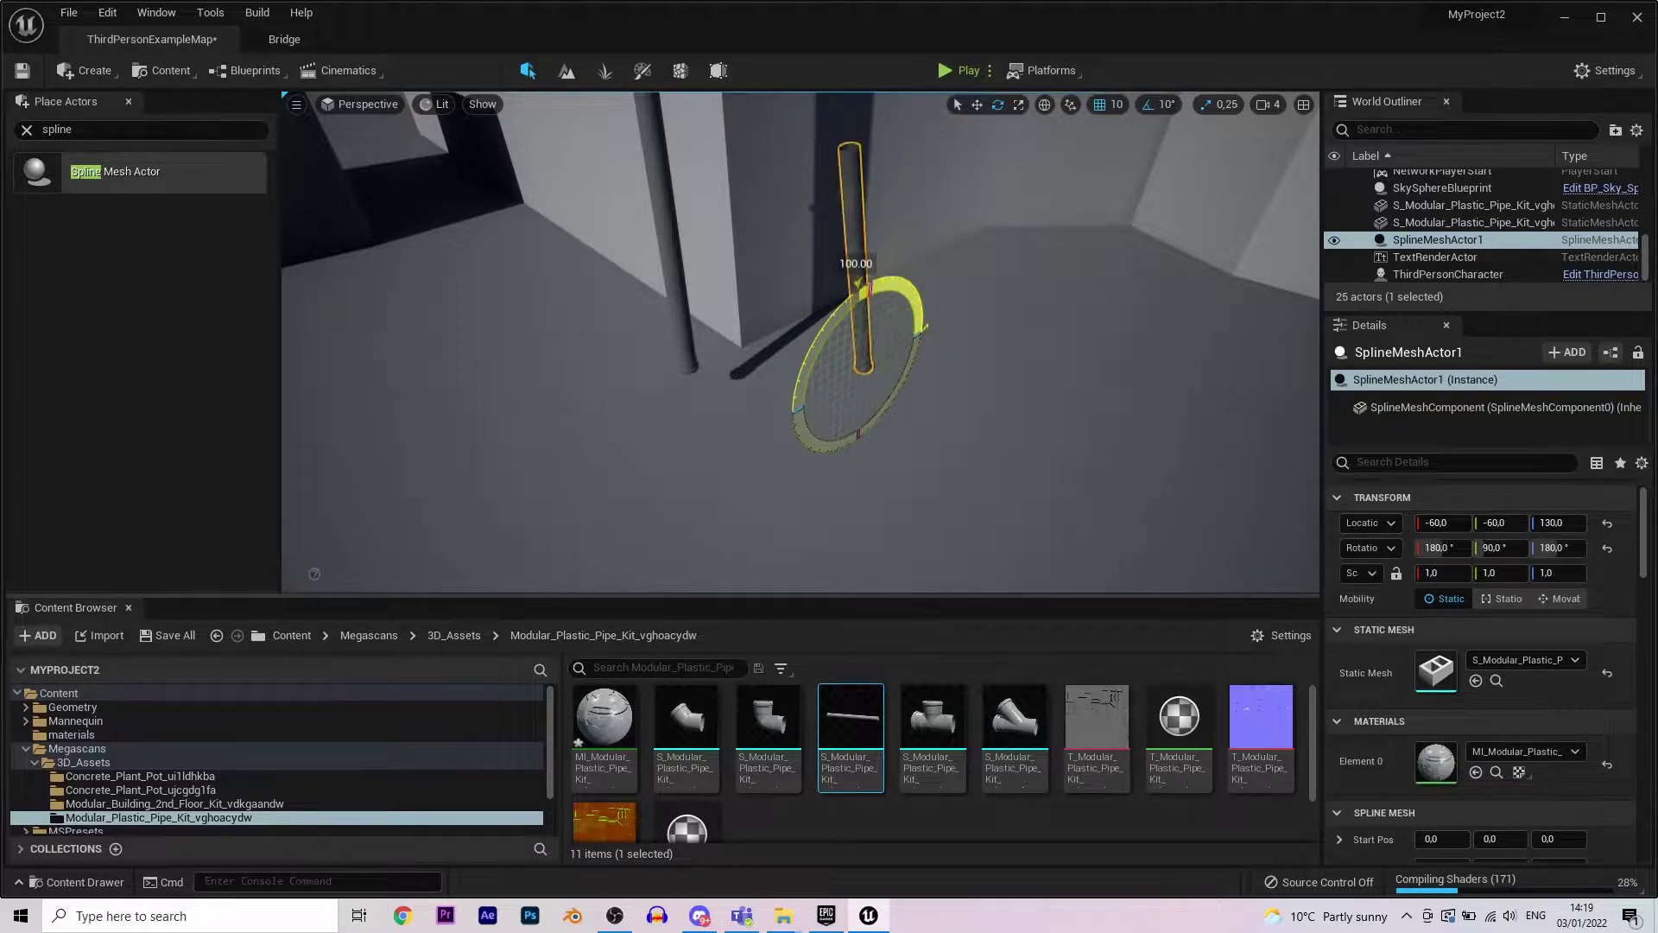
drag(856, 273, 877, 242)
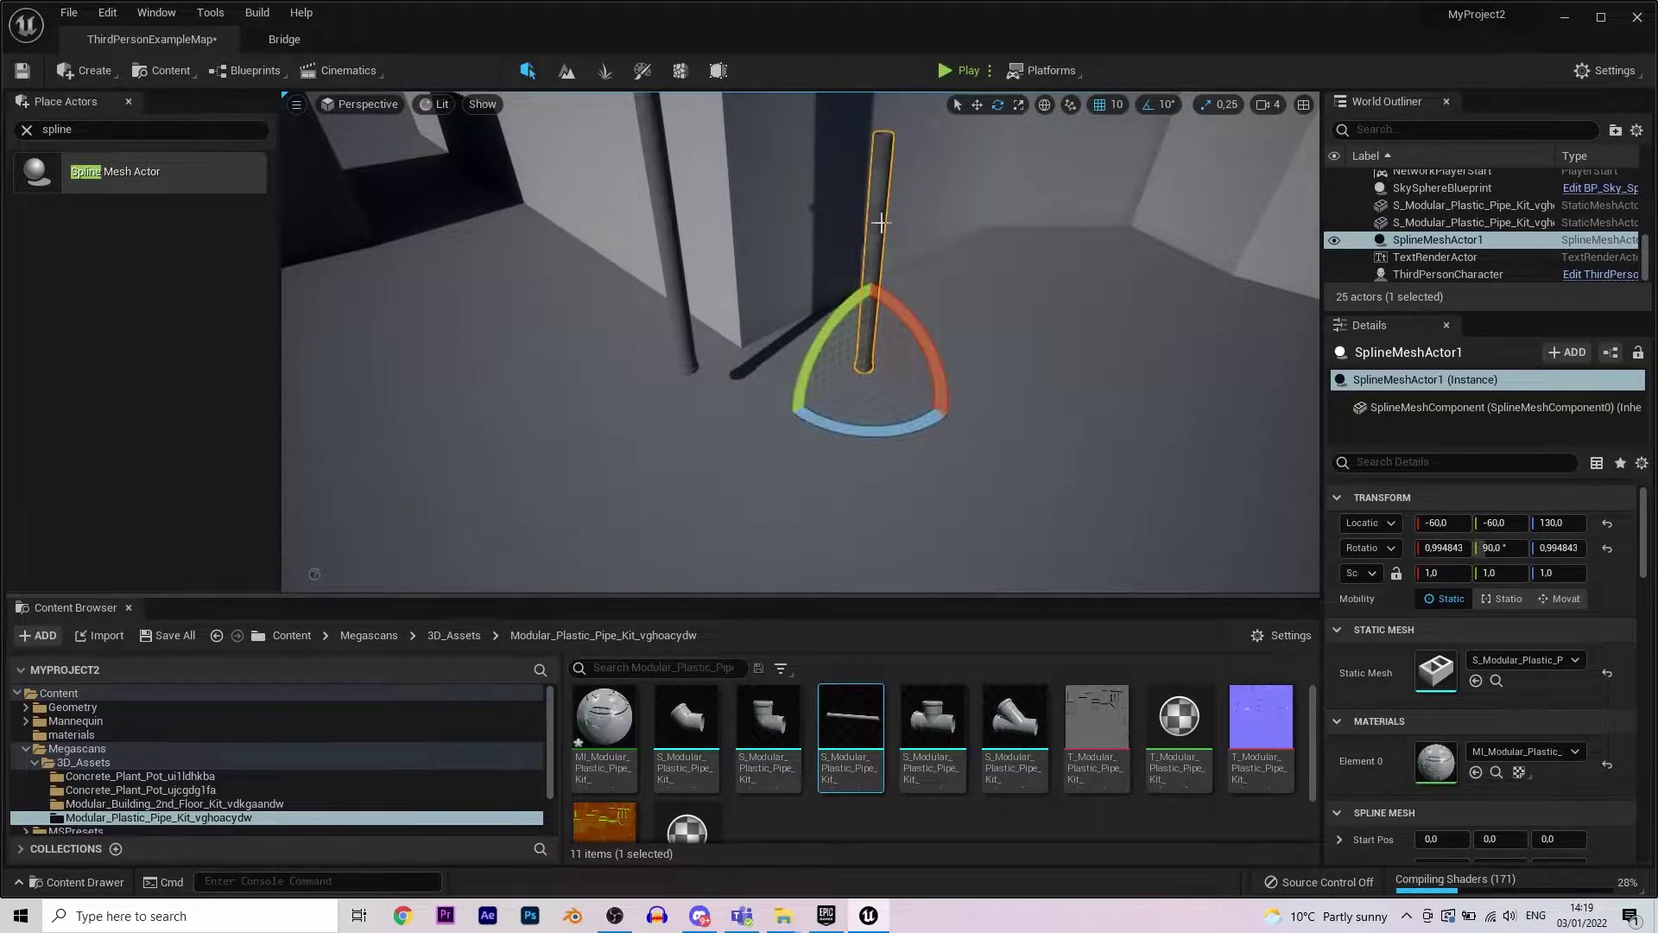
key(w)
click(877, 234)
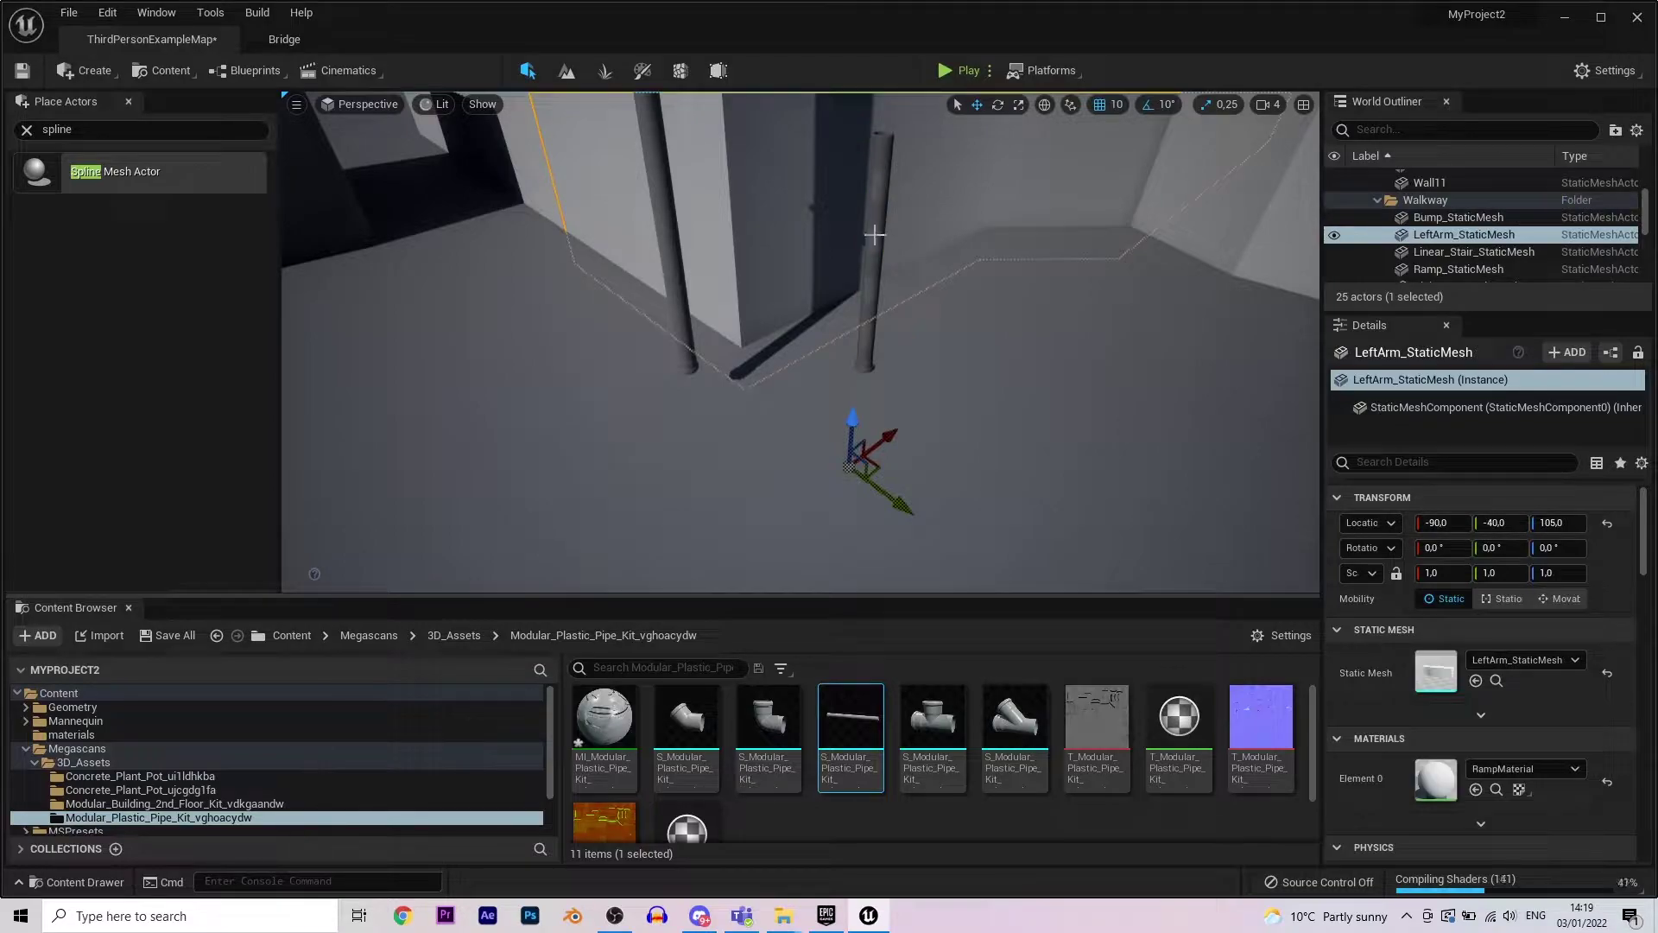
click(876, 234)
right_drag(1068, 434, 1069, 433)
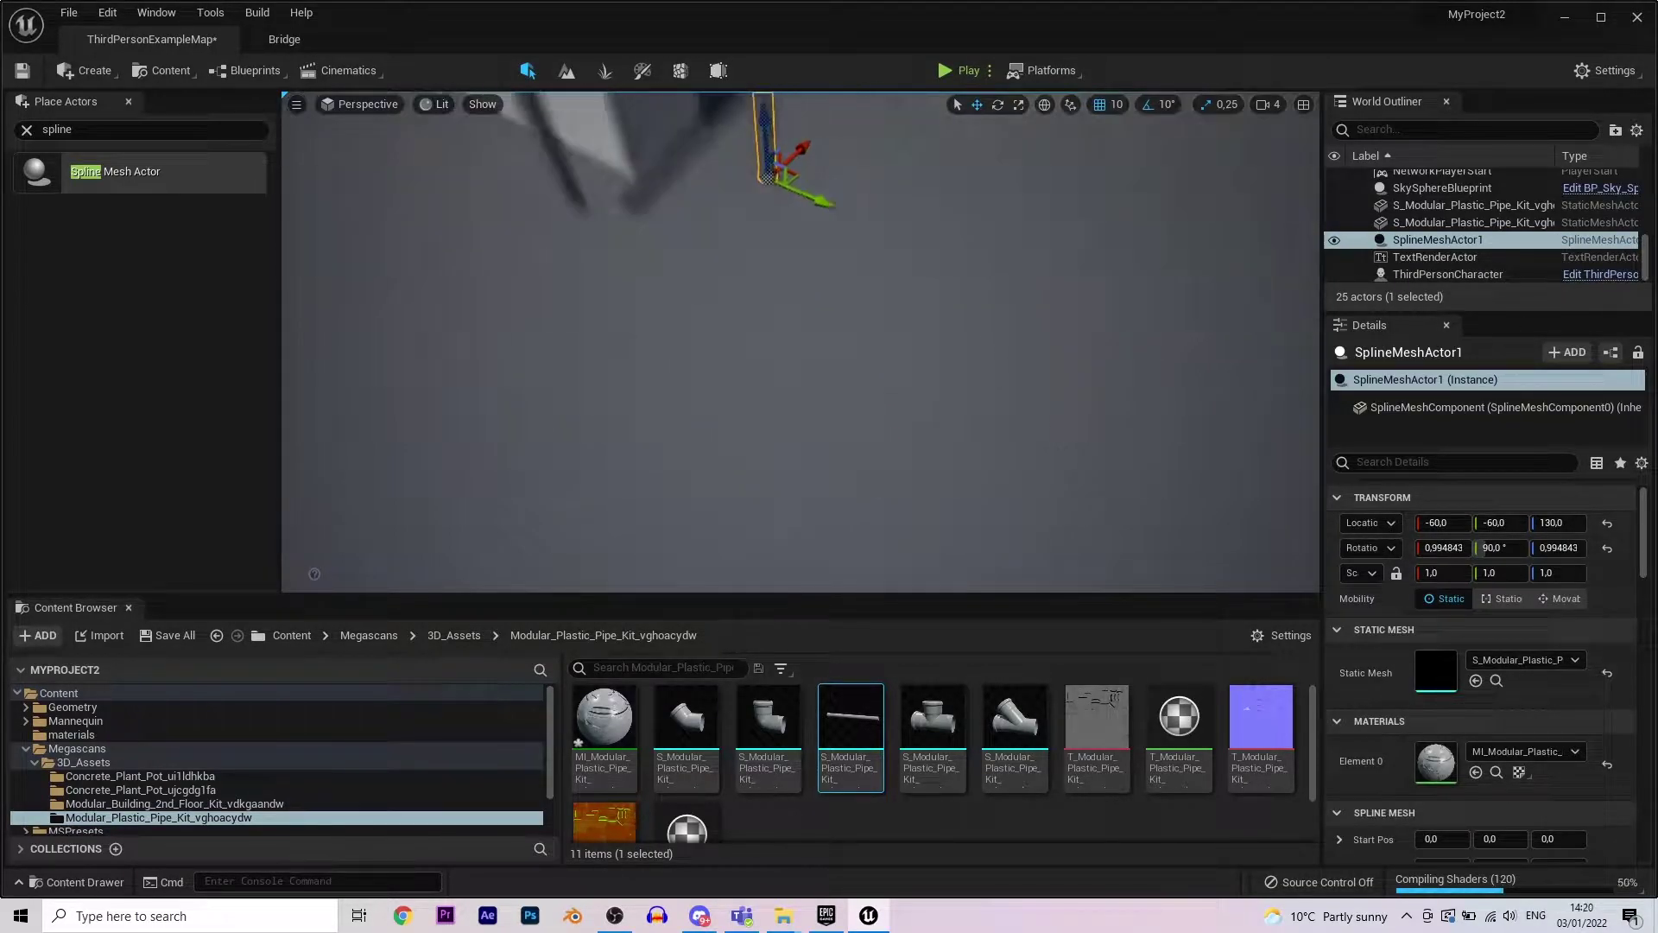
right_drag(787, 303, 788, 303)
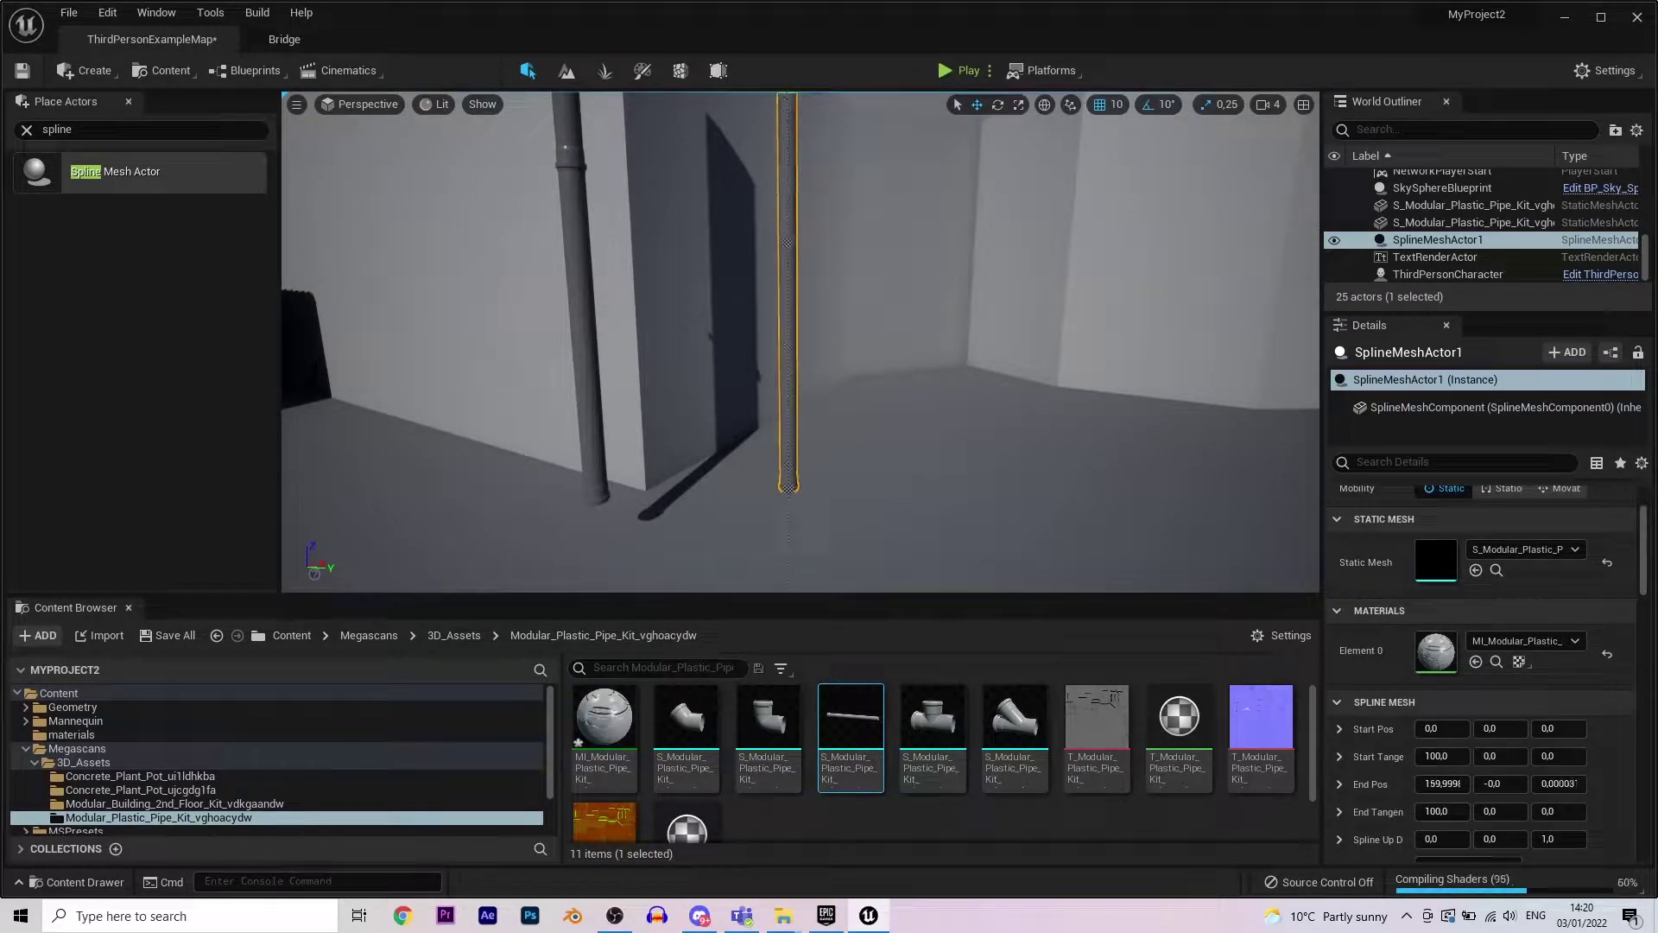
- Tilt the pipe's end angle and bend its top sideways
right_drag(907, 304, 907, 305)
key(e)
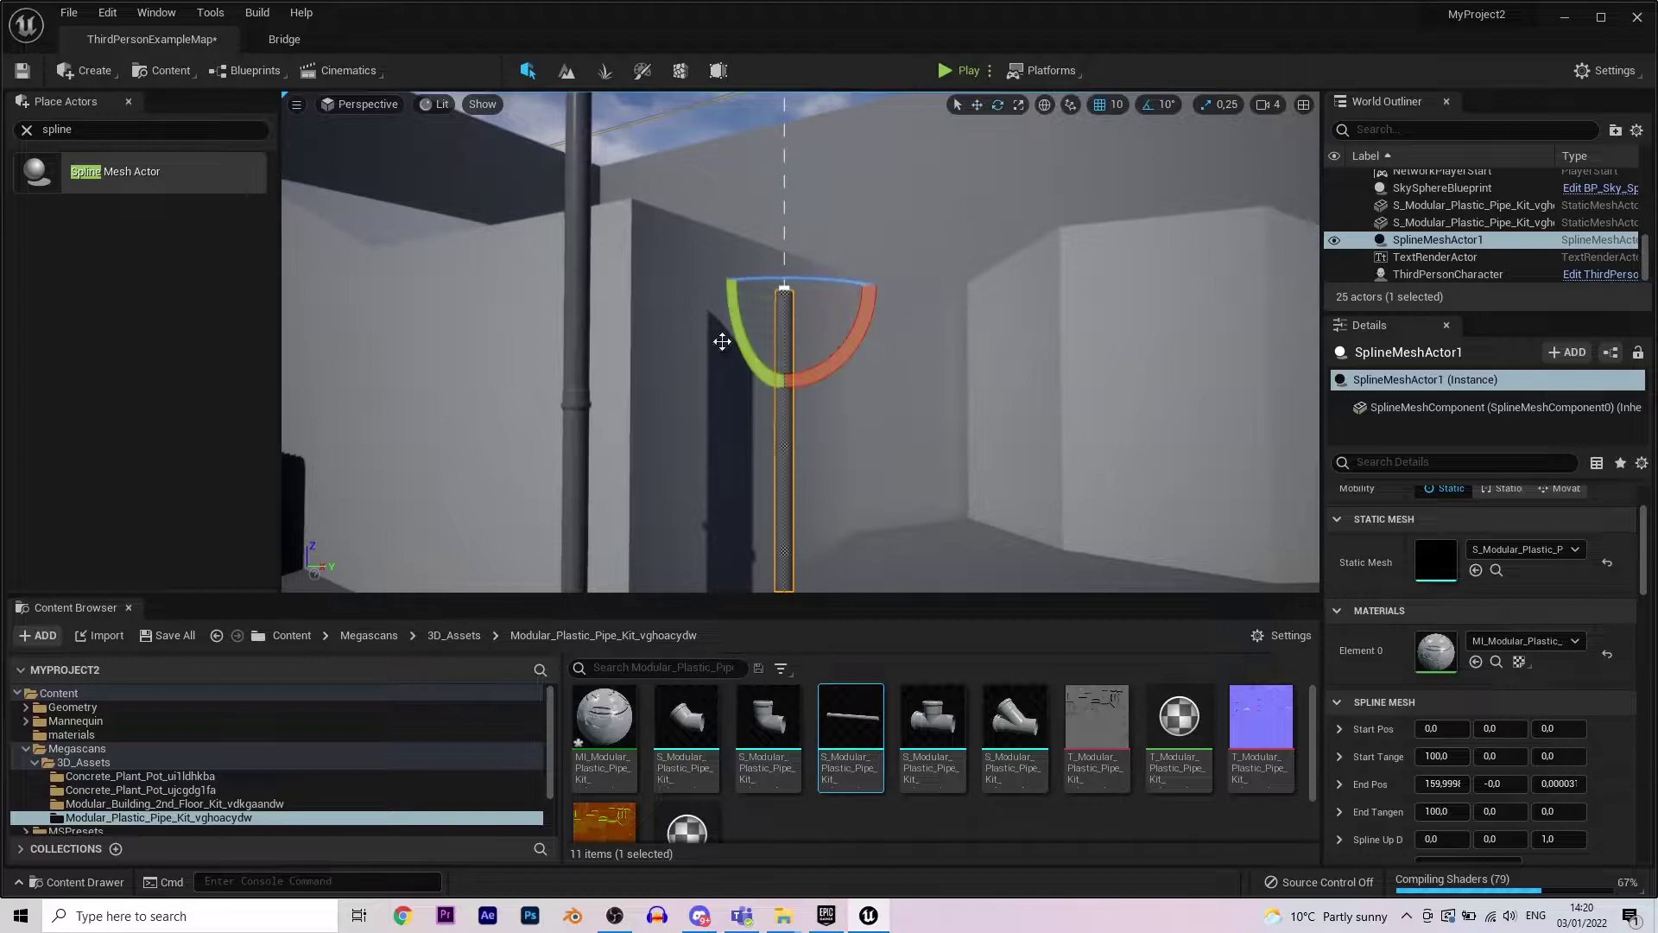
alt+middle_click(788, 447)
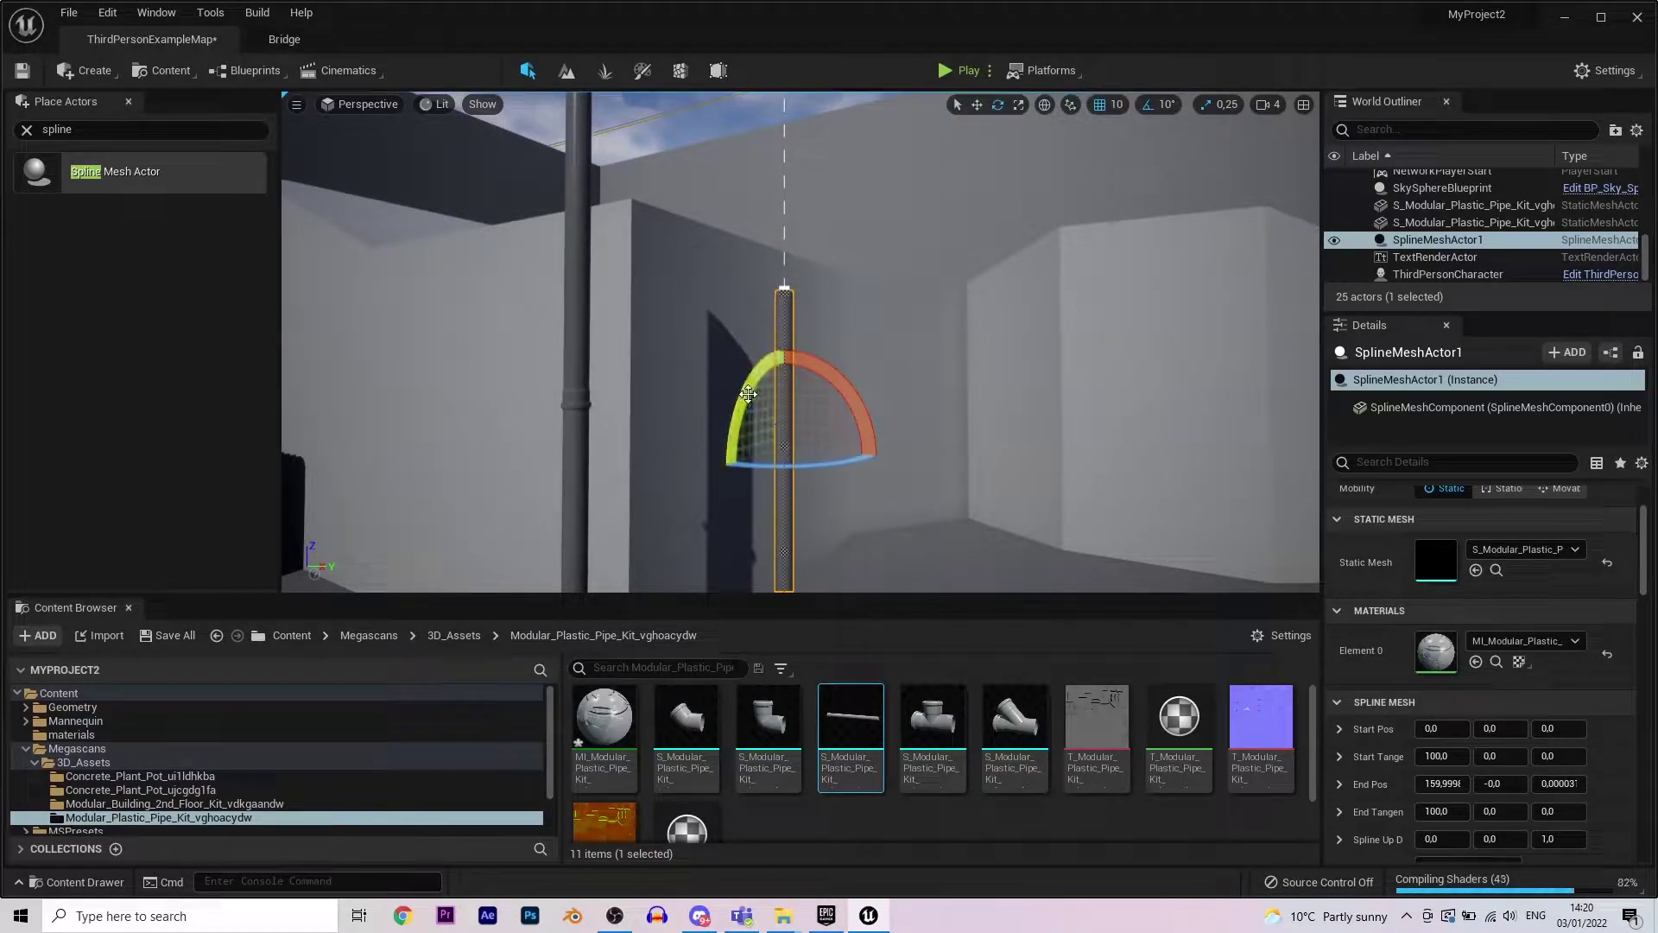
drag(748, 394, 824, 442)
mouse_move(807, 529)
mouse_down()
mouse_move(747, 377)
mouse_move(829, 373)
mouse_up()
alt+middle_click(785, 278)
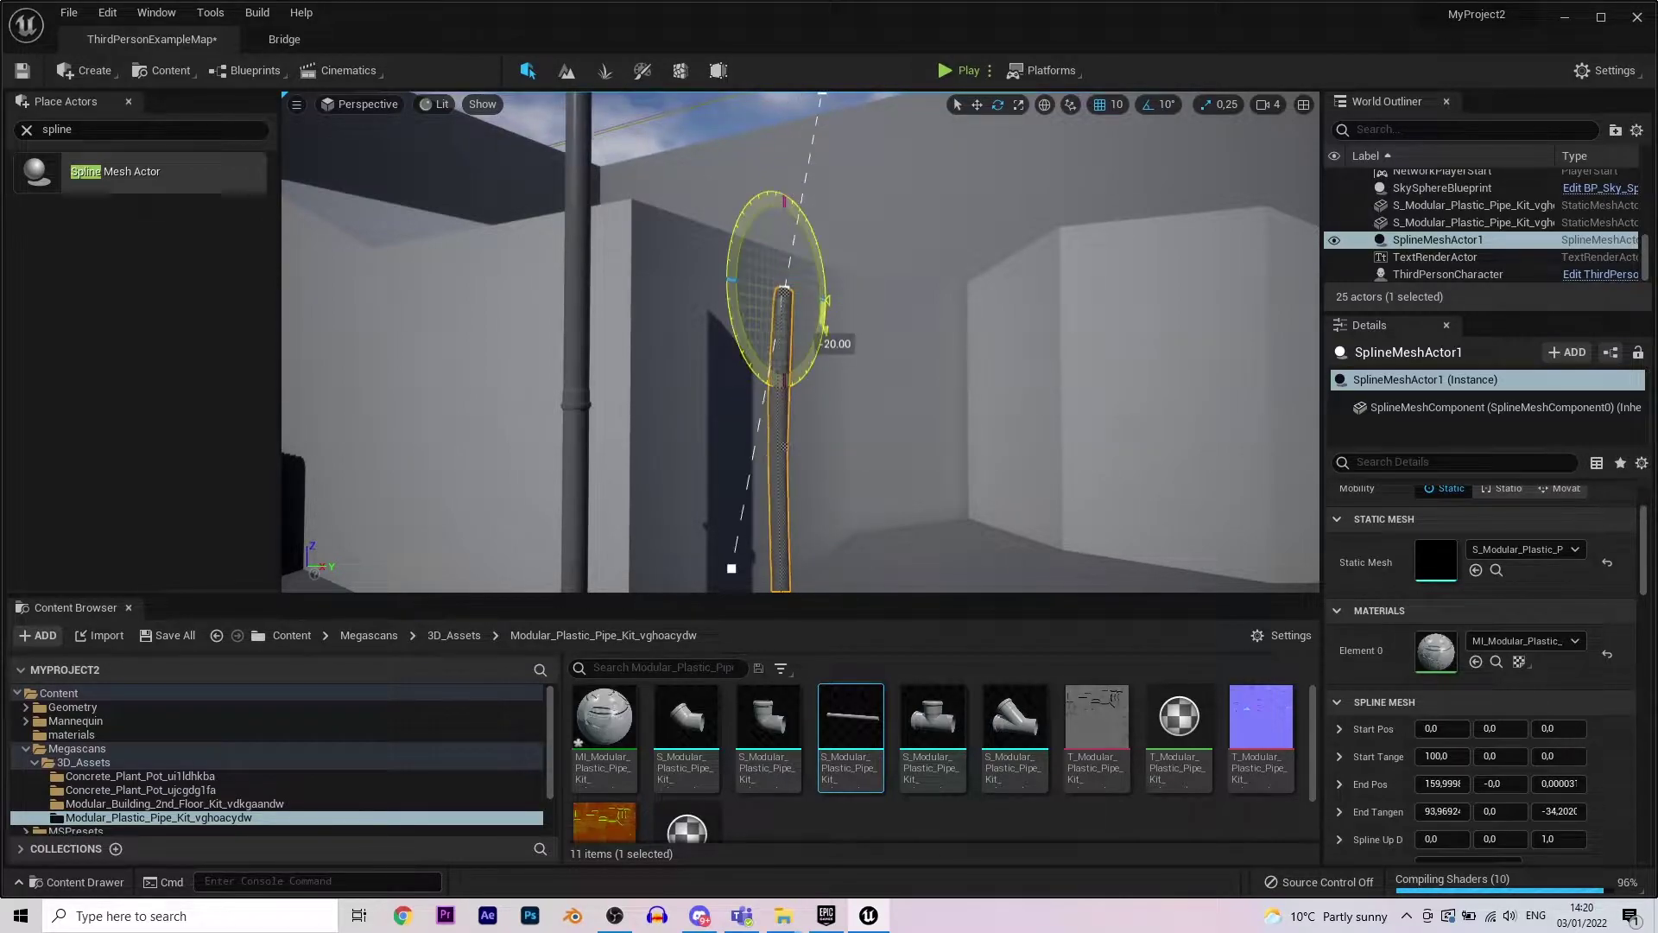
mouse_move(829, 373)
right_down()
mouse_move(623, 325)
mouse_move(733, 187)
mouse_move(908, 275)
right_up()
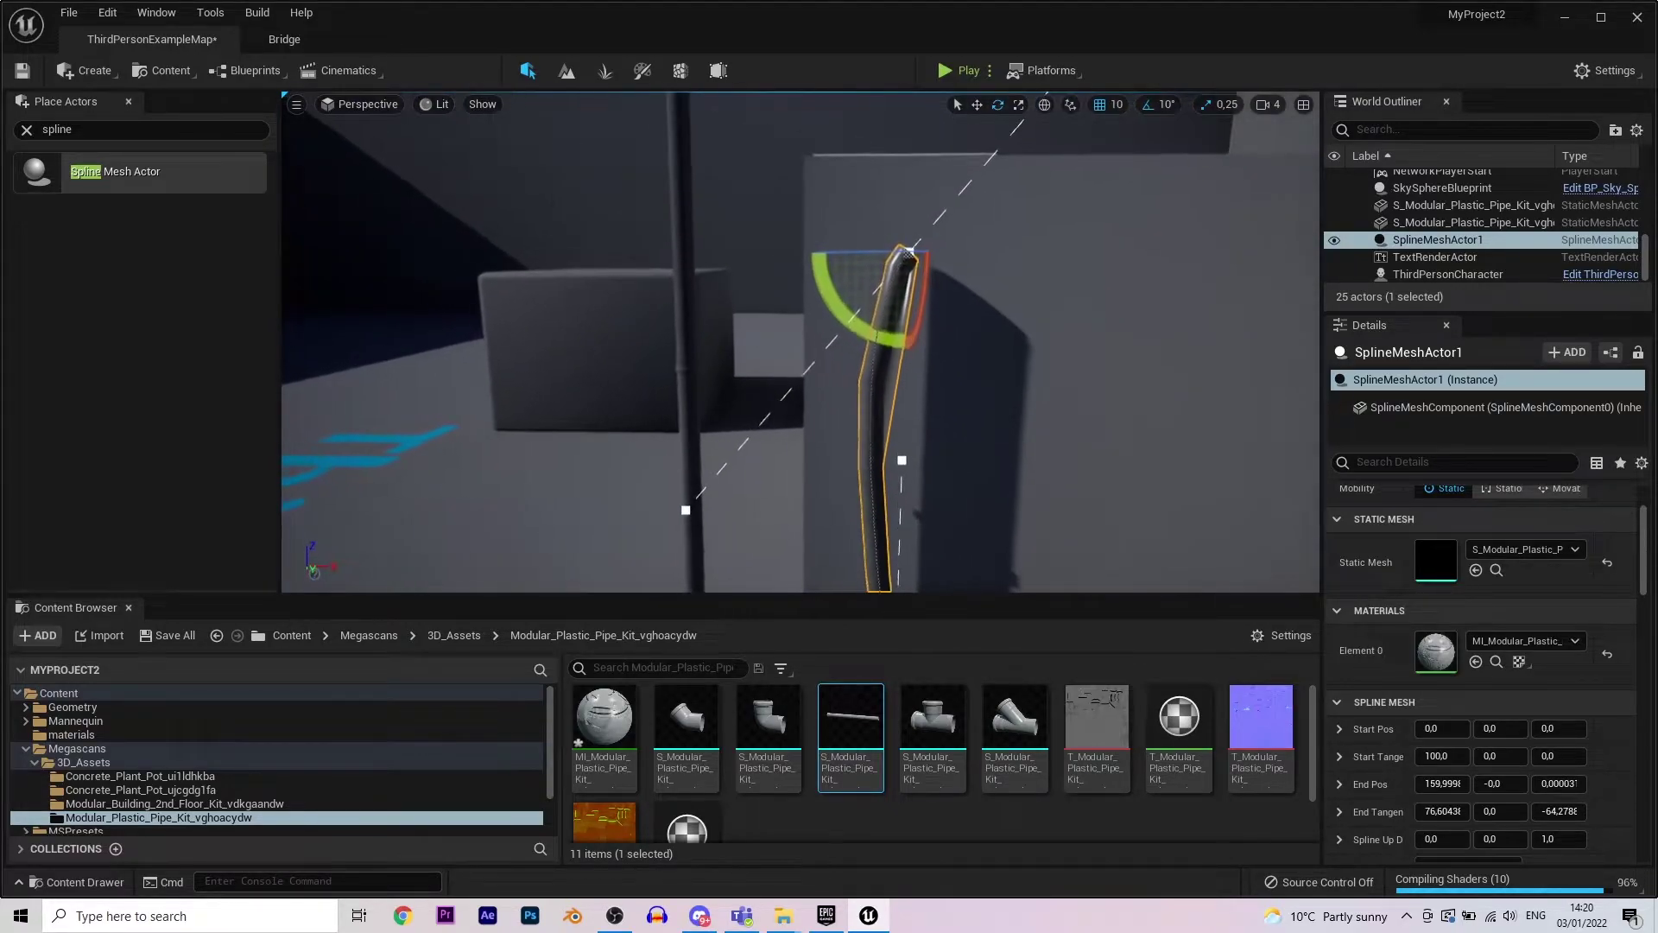
drag(844, 203, 843, 220)
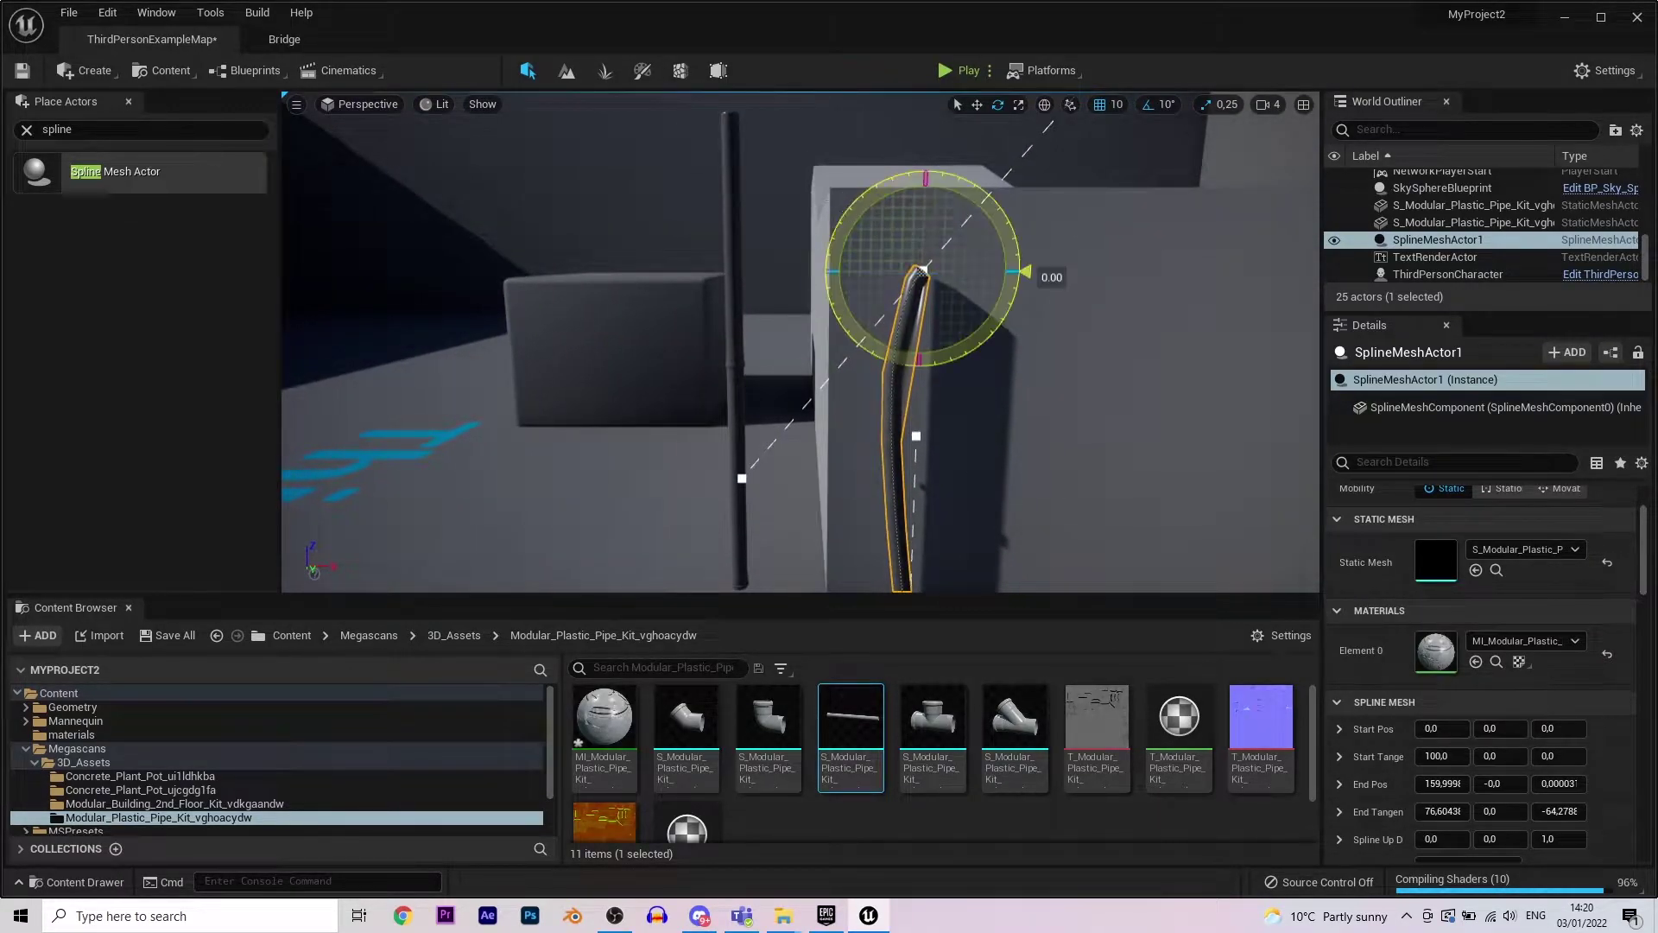
right_drag(842, 221, 887, 392)
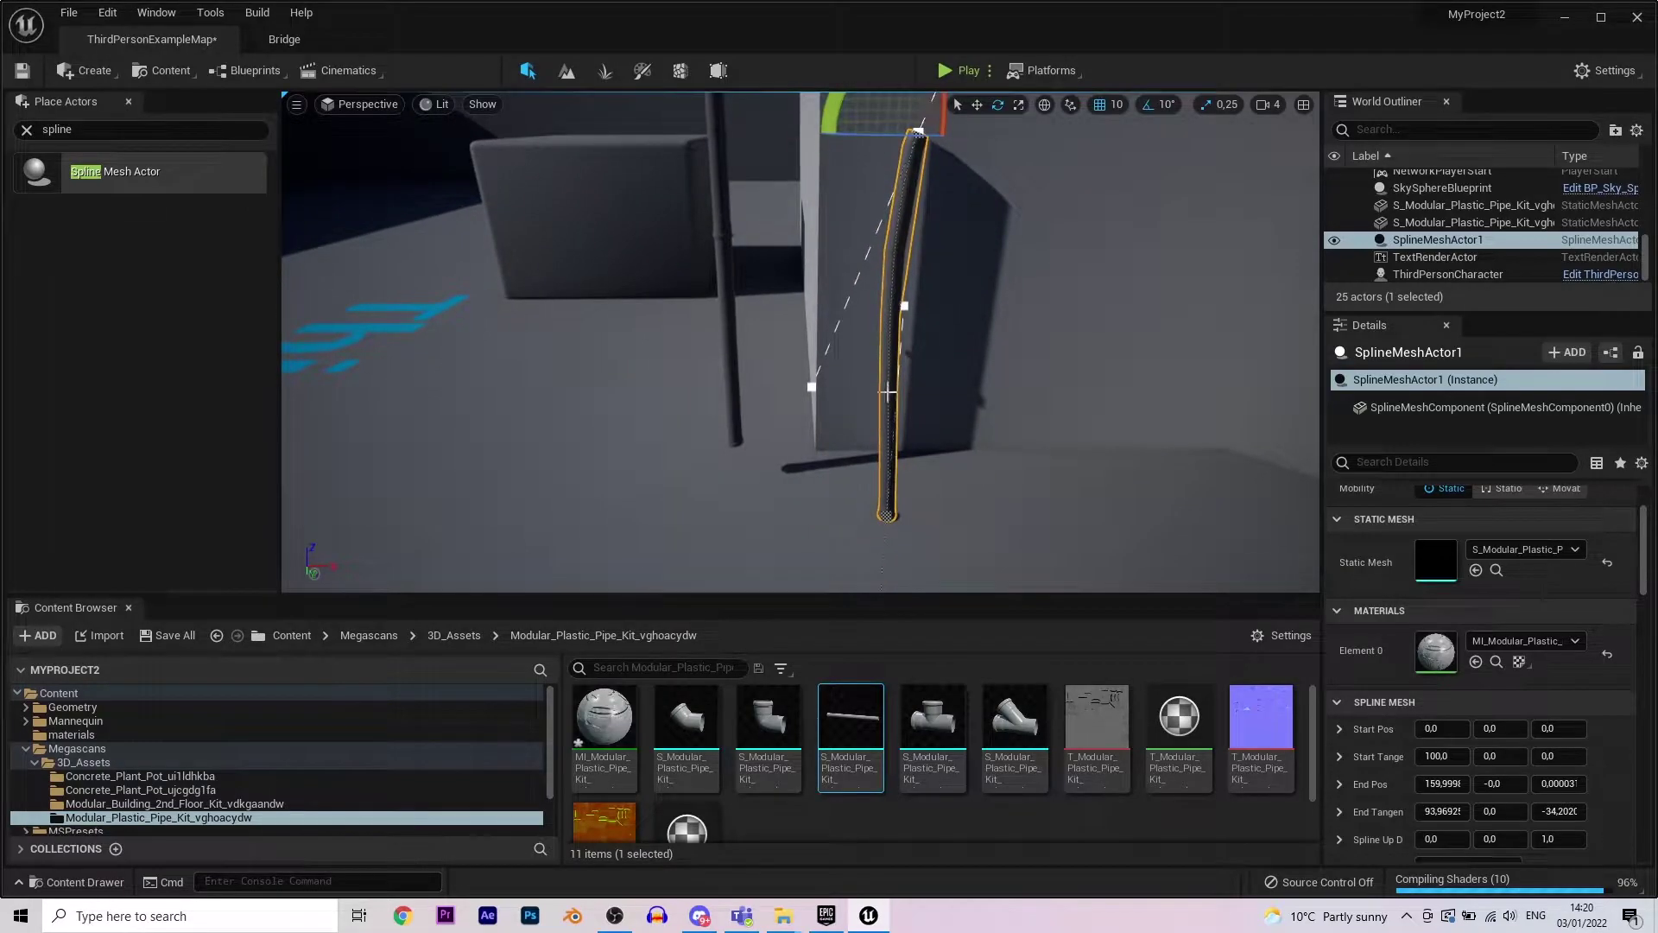
- Rotate and shift the pipe's middle point to curve it
click(905, 307)
drag(837, 244, 855, 260)
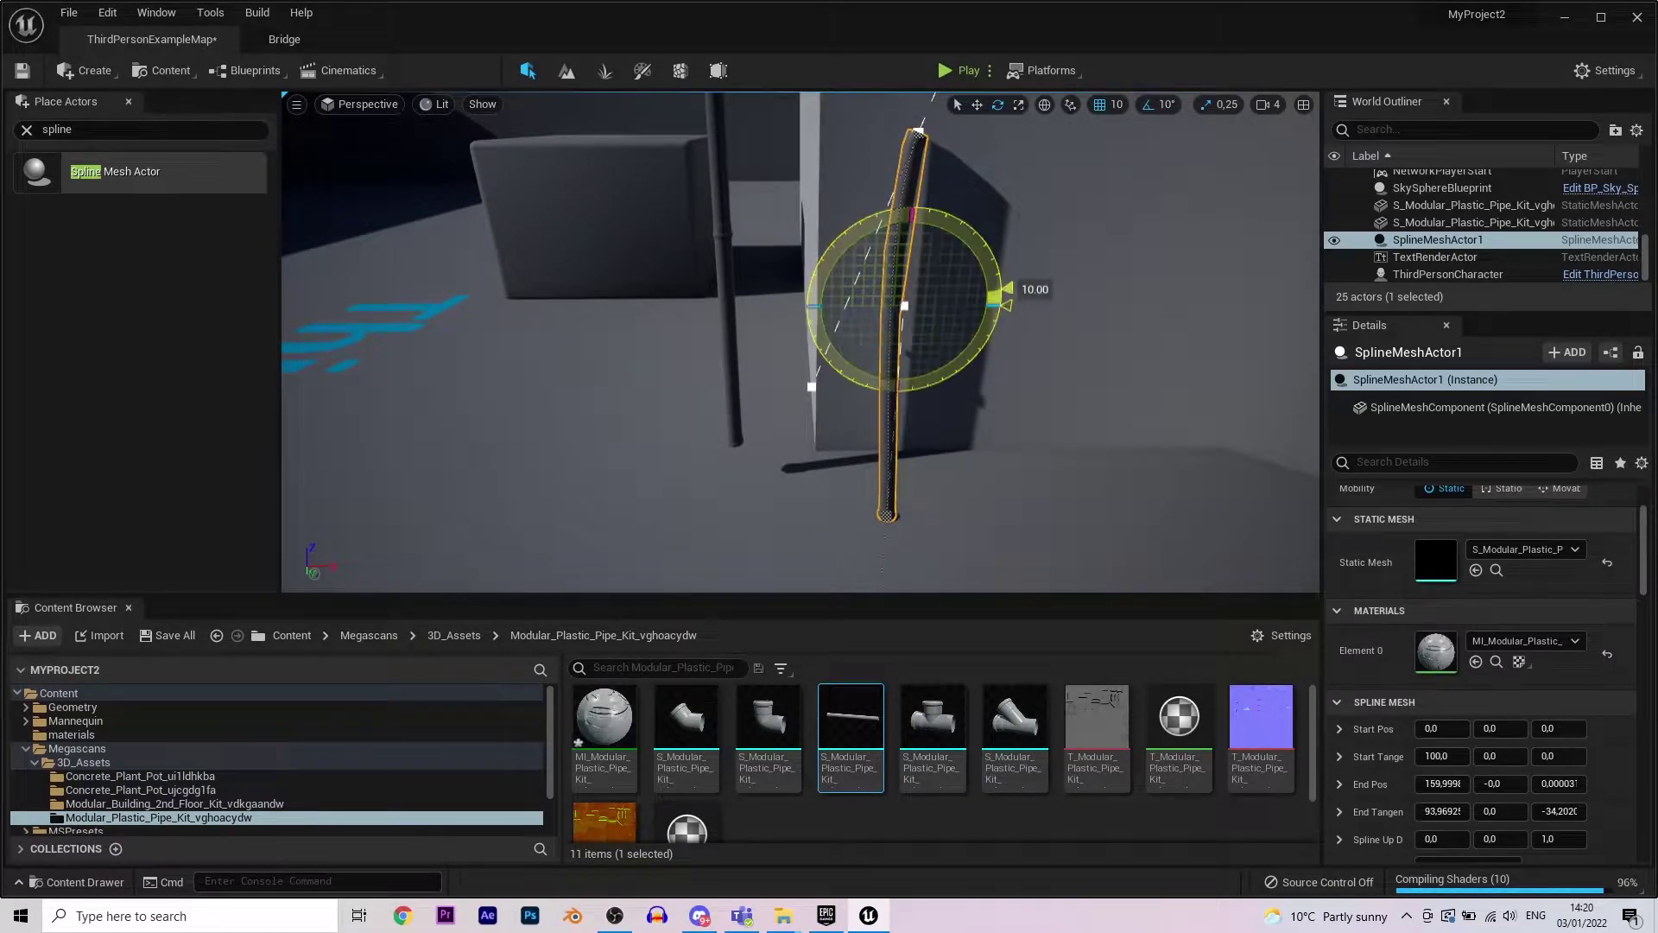
drag(874, 328, 874, 328)
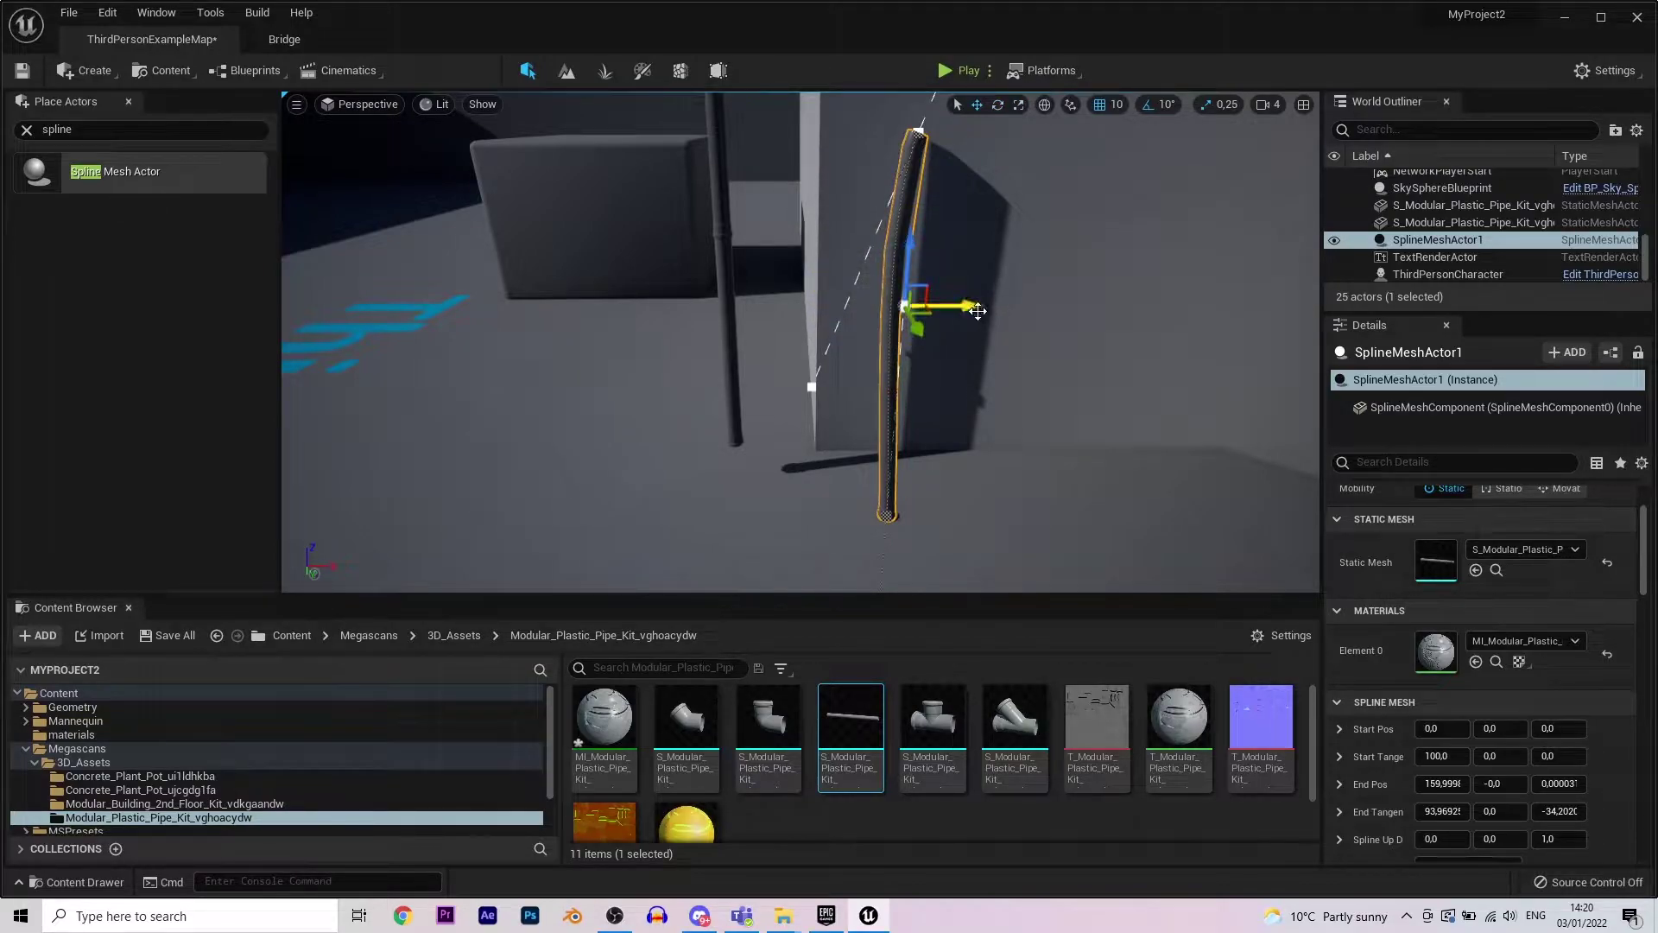
drag(978, 311, 745, 304)
scroll(902, 425, up, 3)
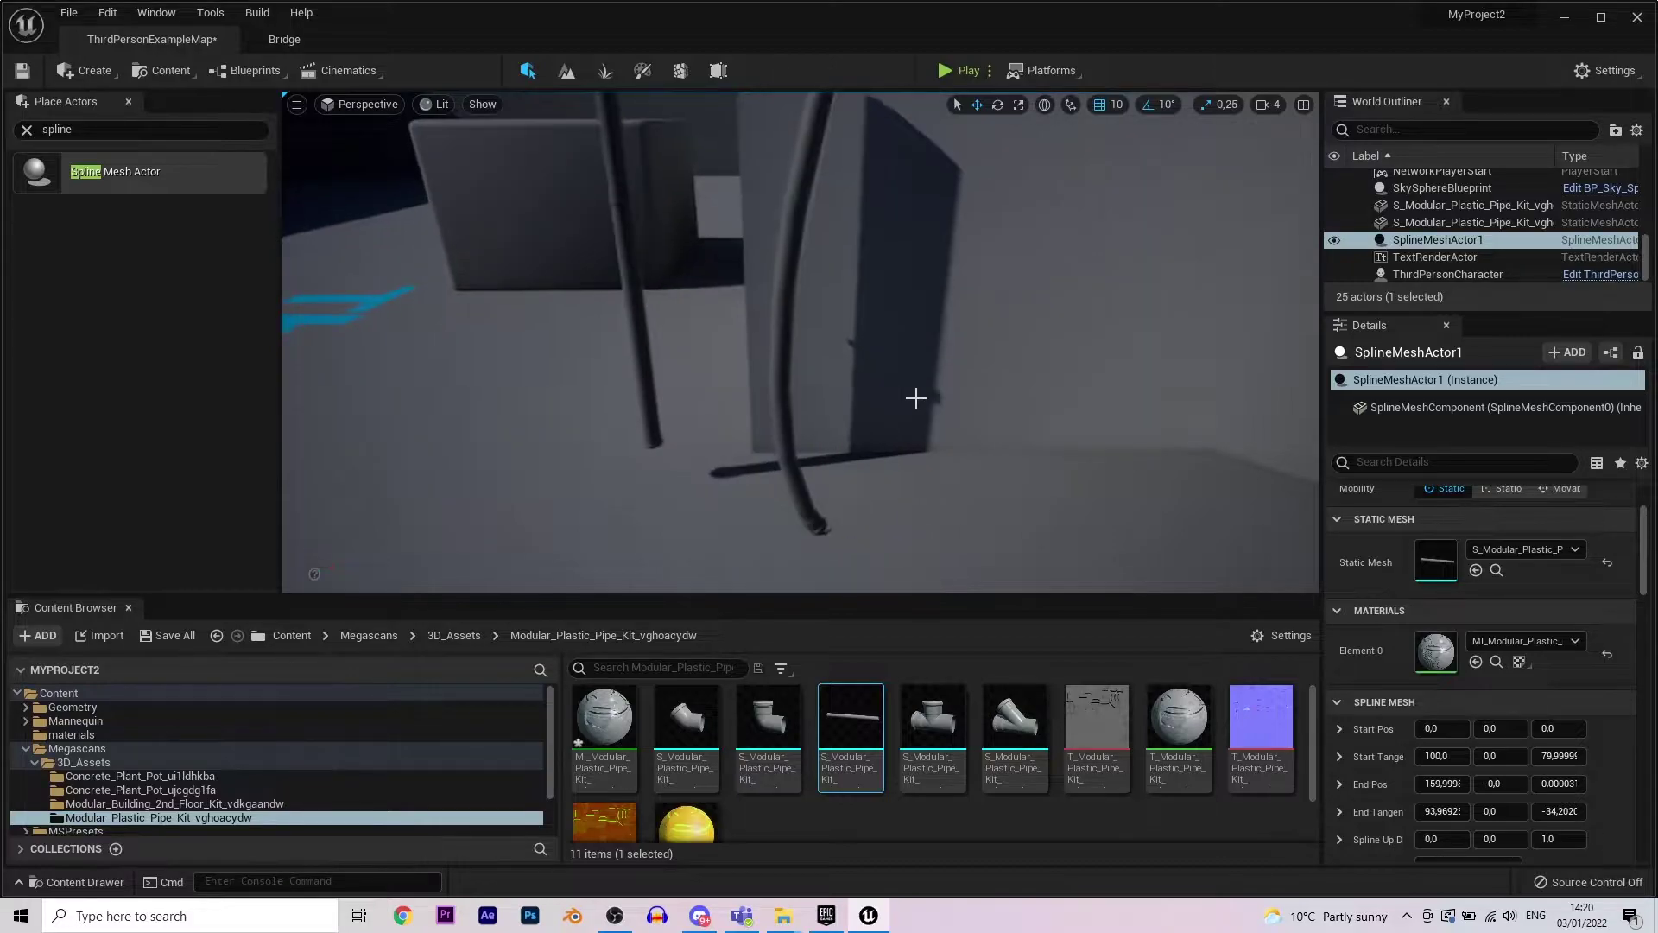
- Open the pipe mesh in the Static Mesh Editor to inspect its collision
right_drag(915, 396, 915, 397)
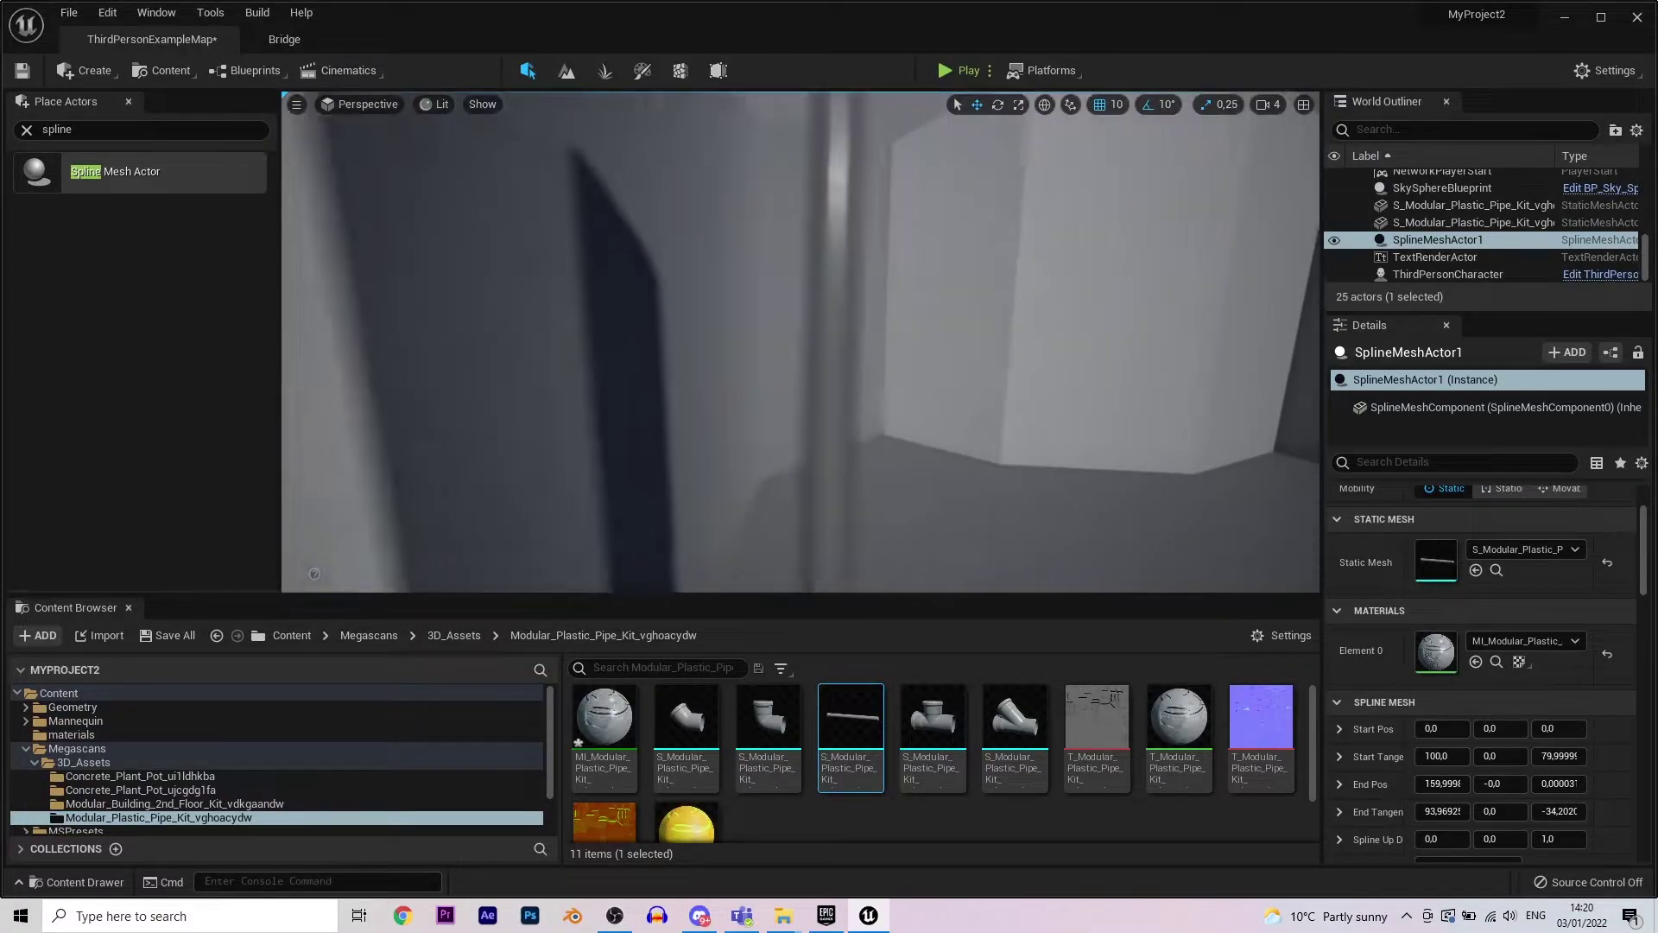
right_drag(843, 337, 843, 337)
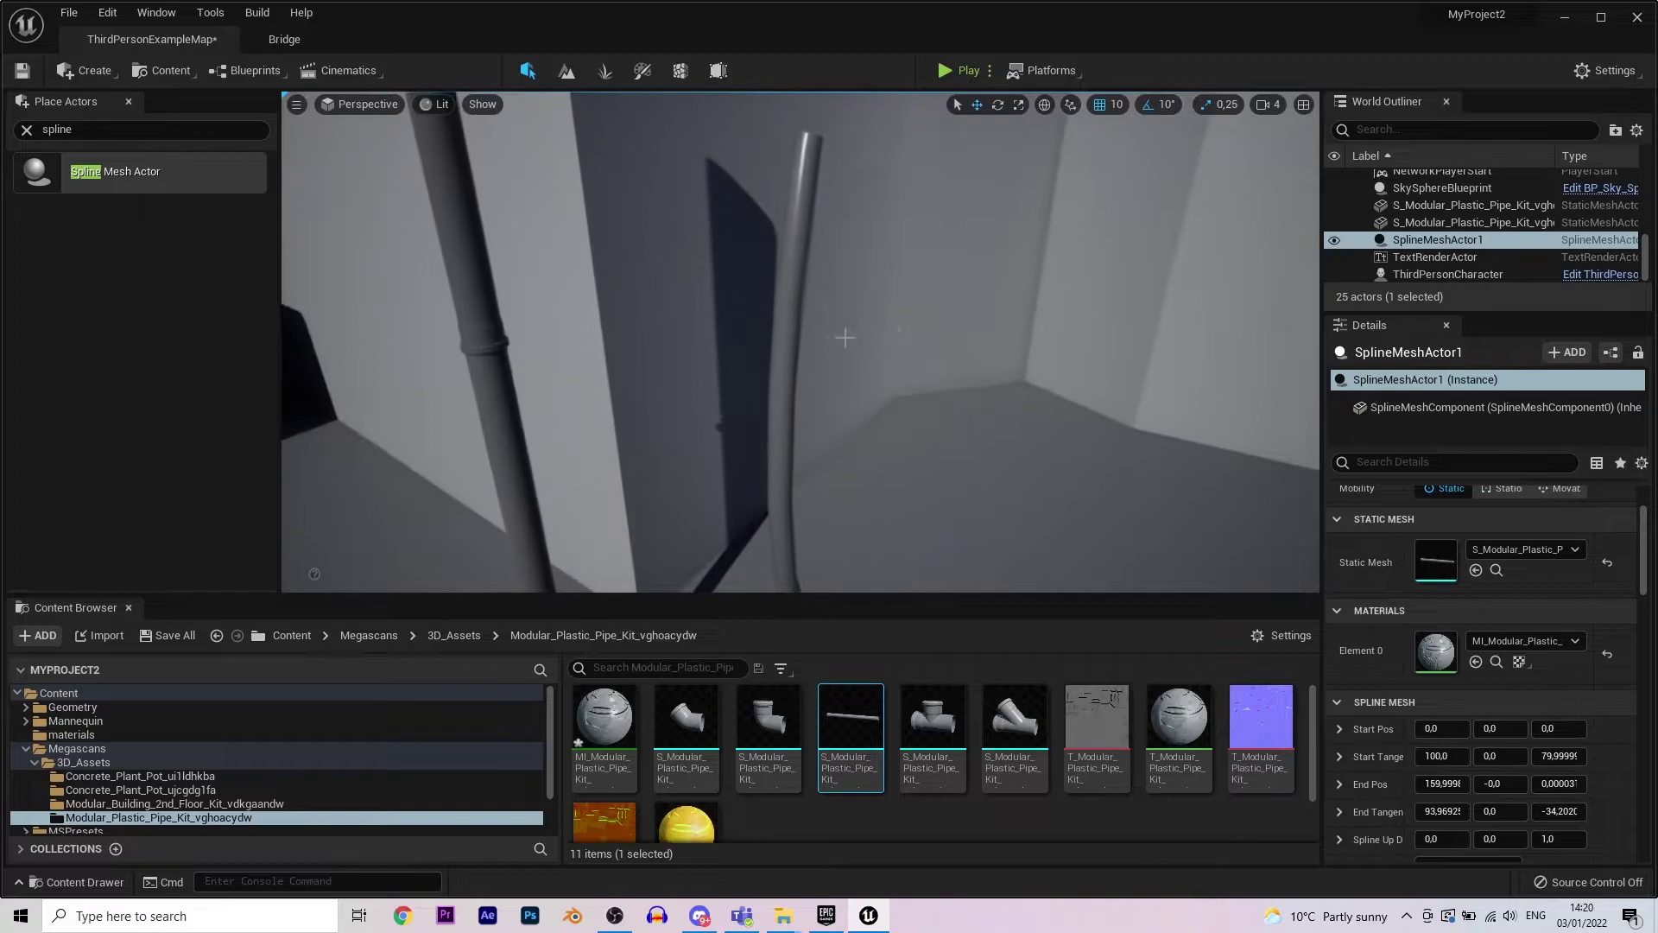
right_drag(785, 383, 806, 393)
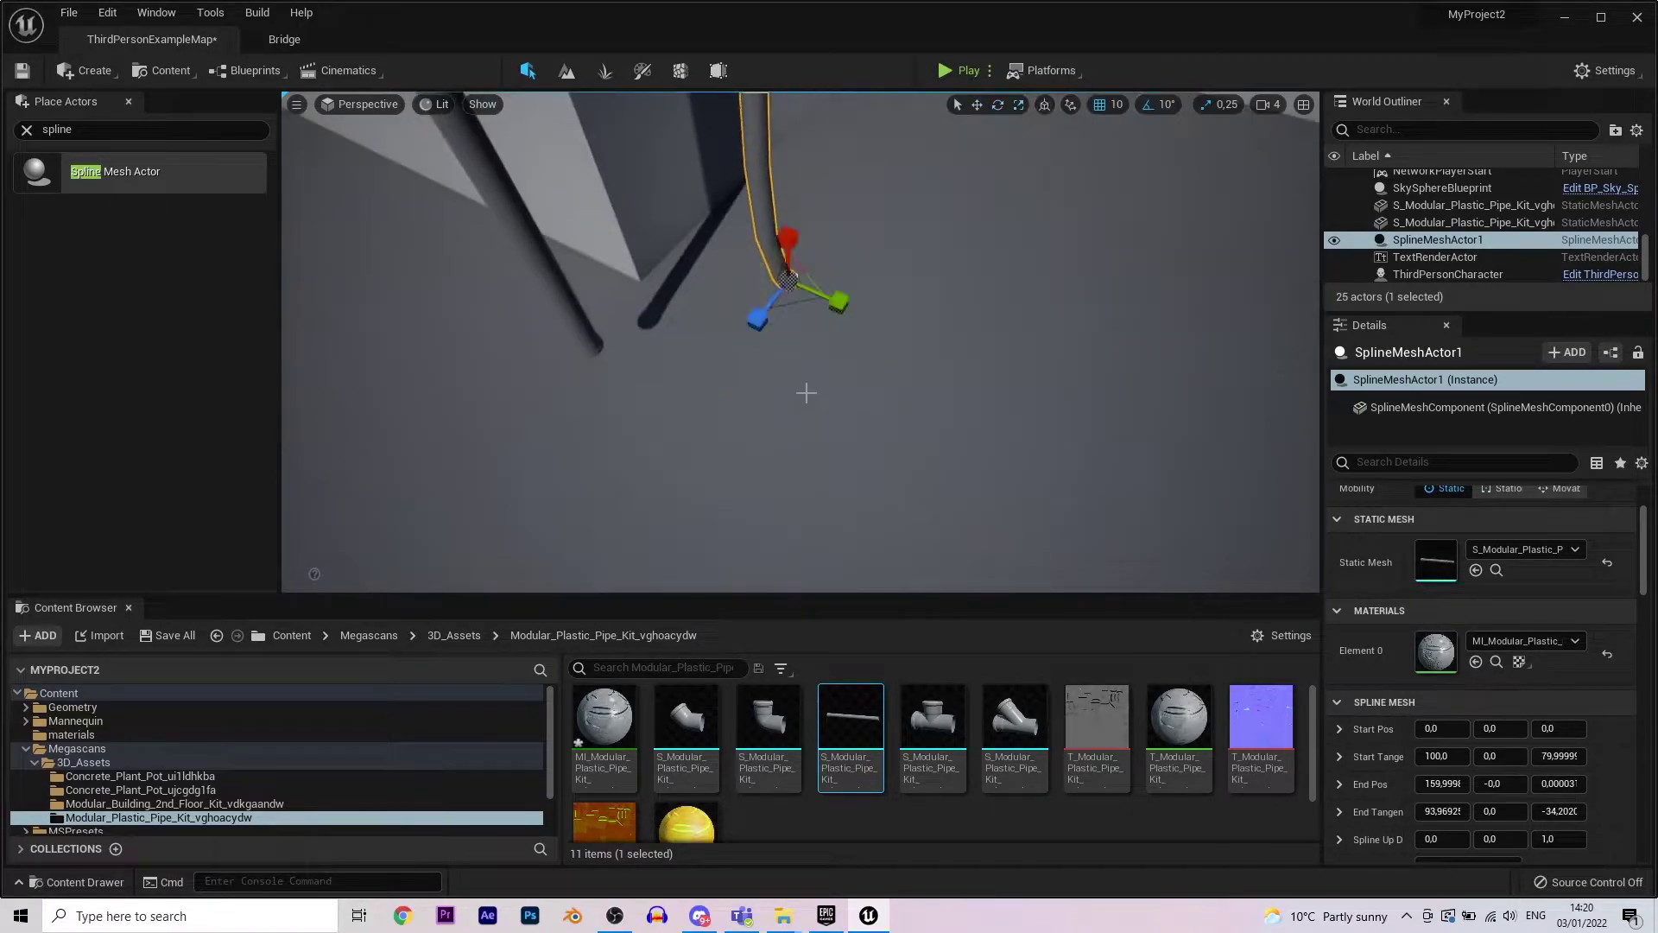
key(ctrl+e)
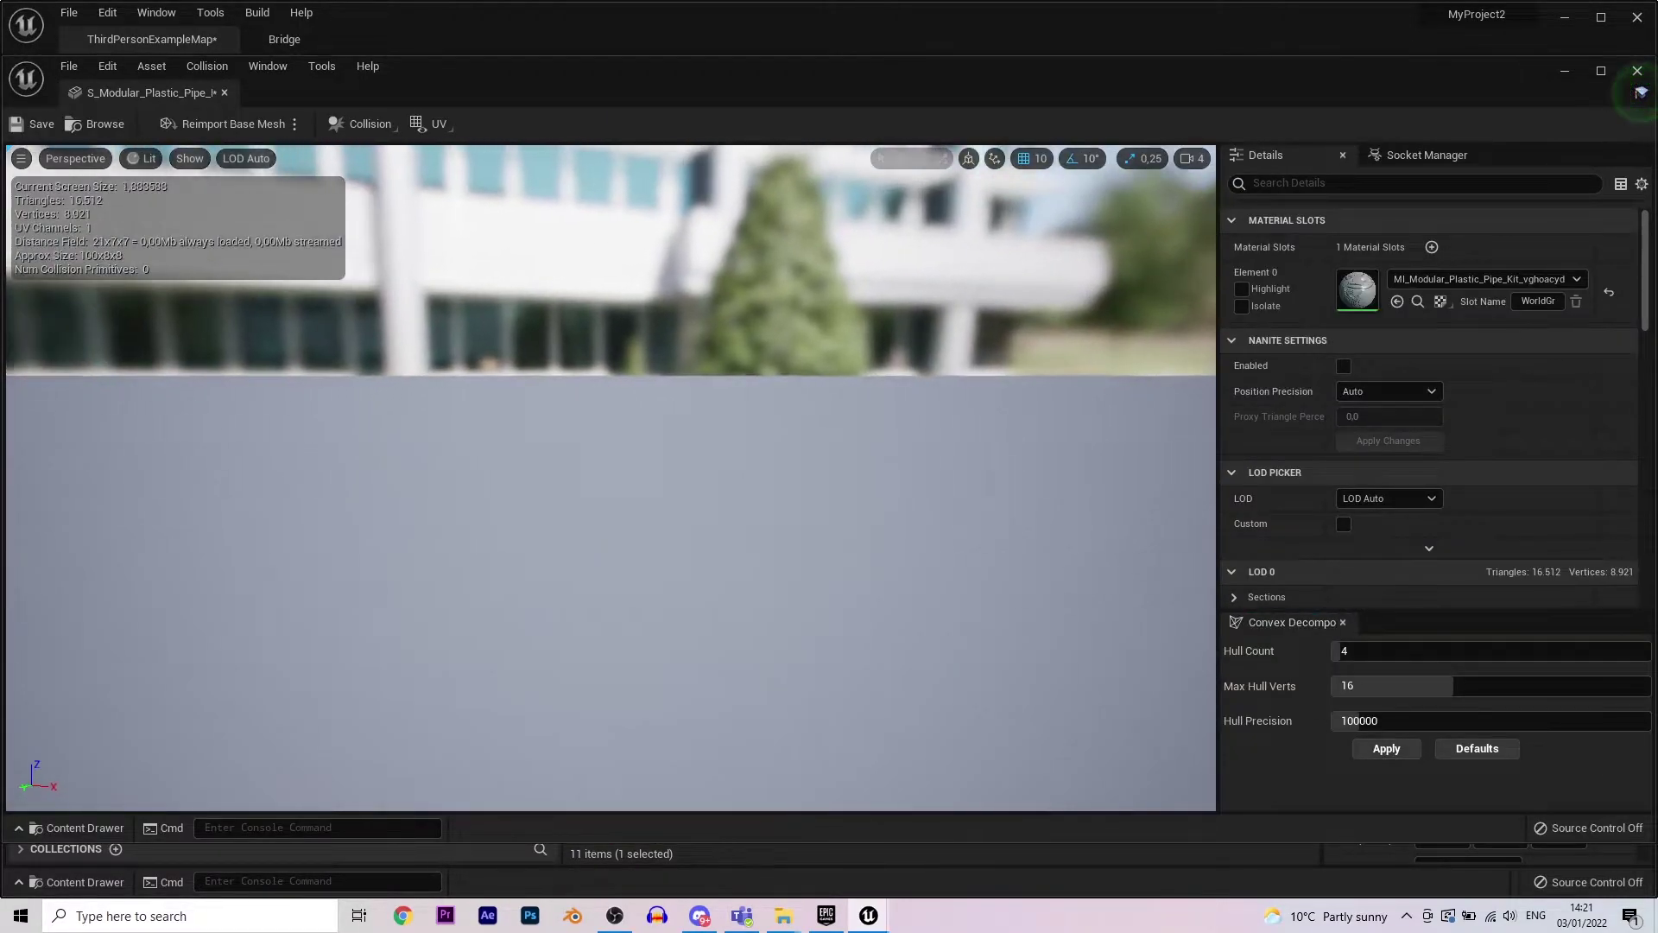
drag(447, 498, 447, 497)
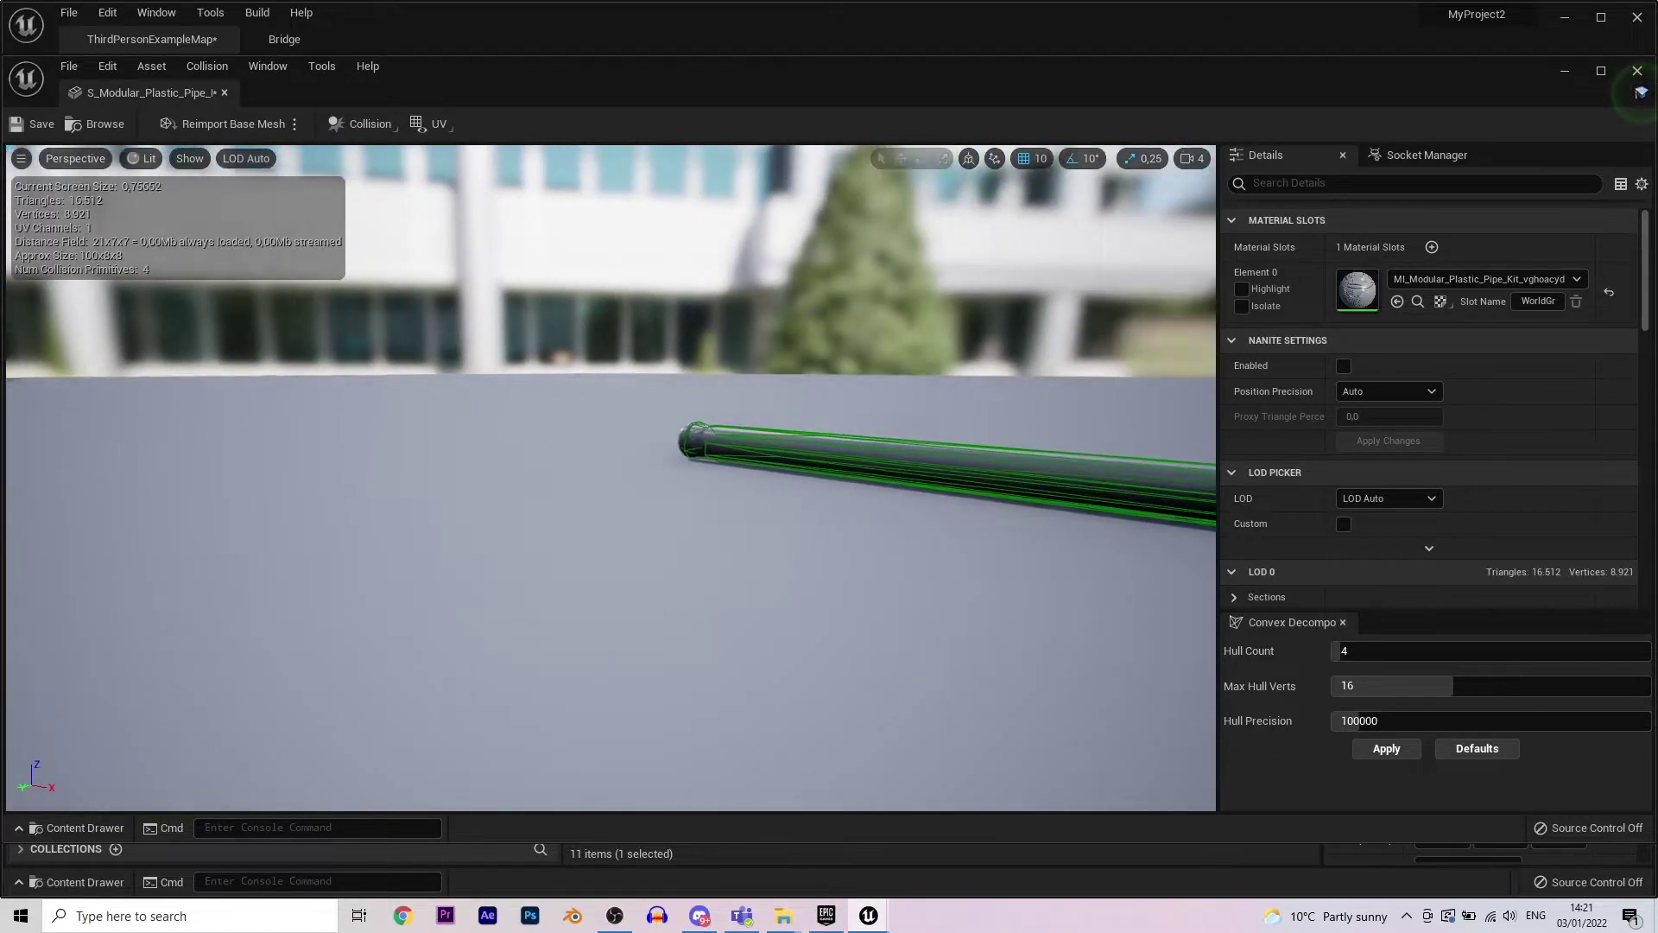
- Return to the level, run the character past the pipe toward the stairs, then stop playing
click(1639, 71)
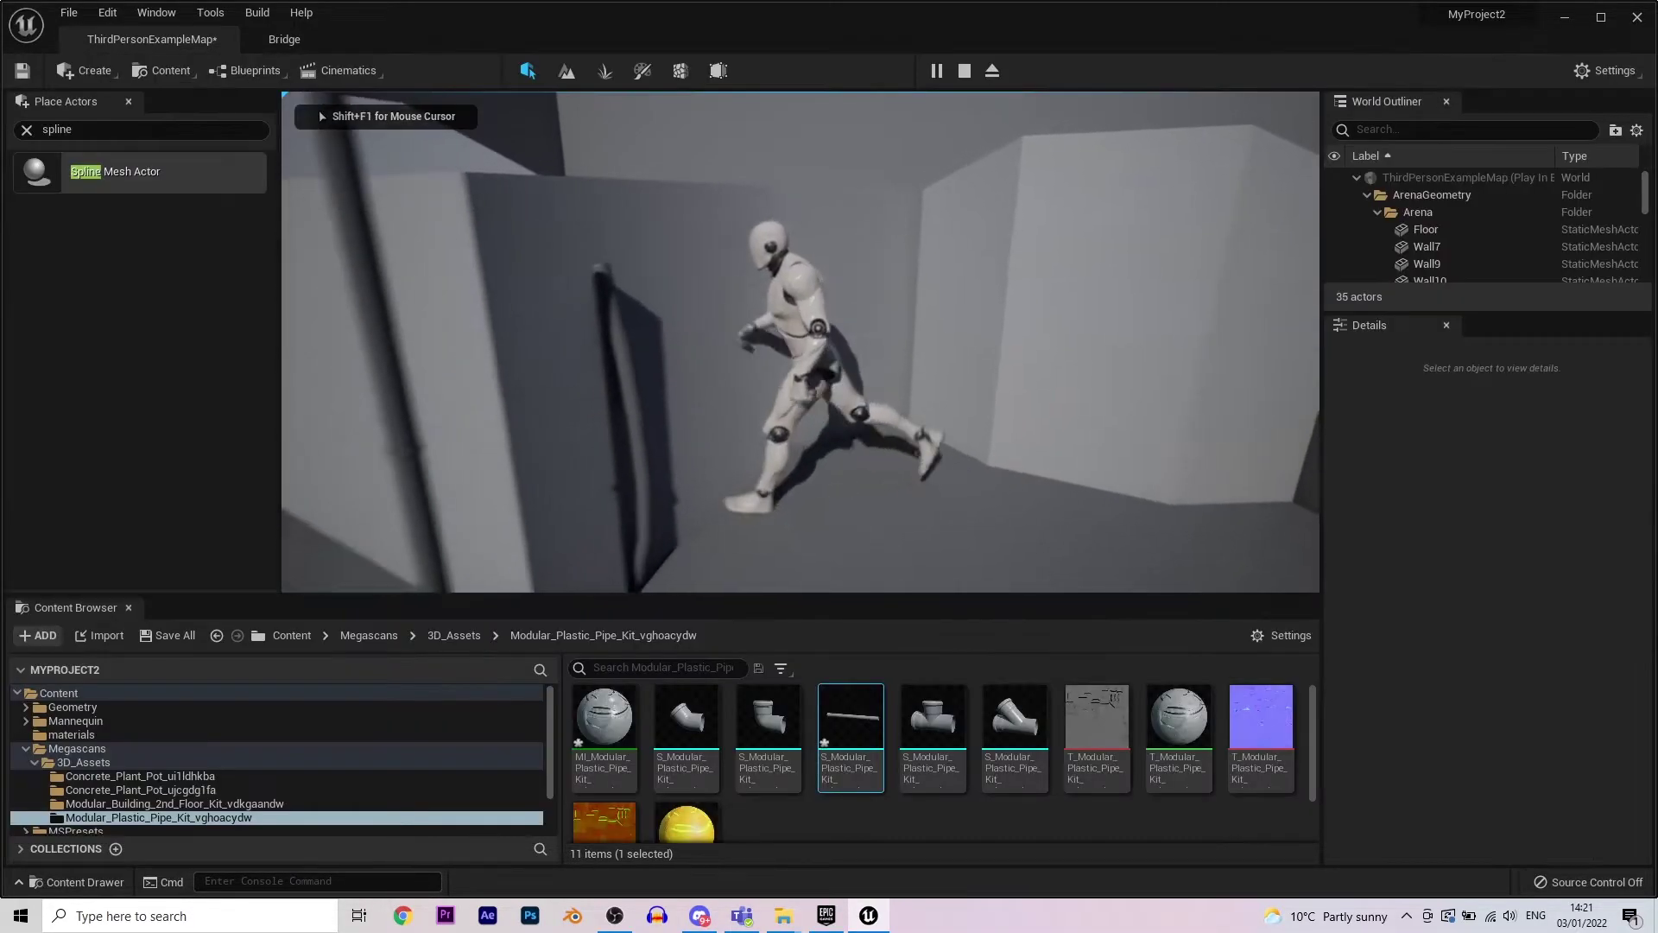
key(w)
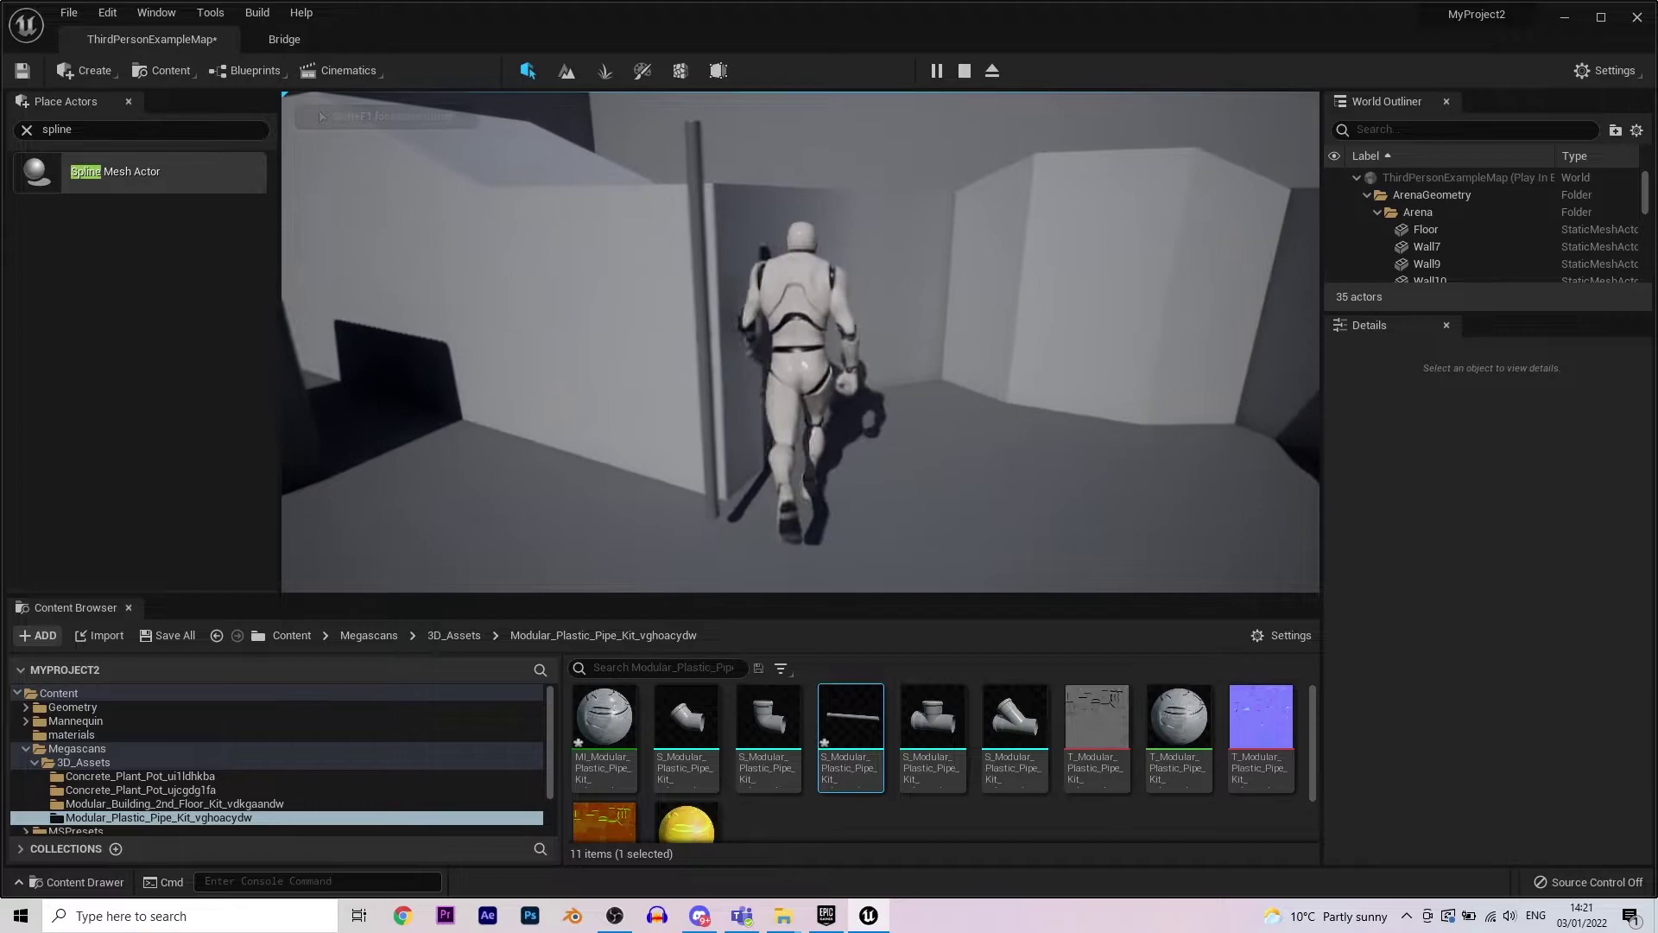
key(w)
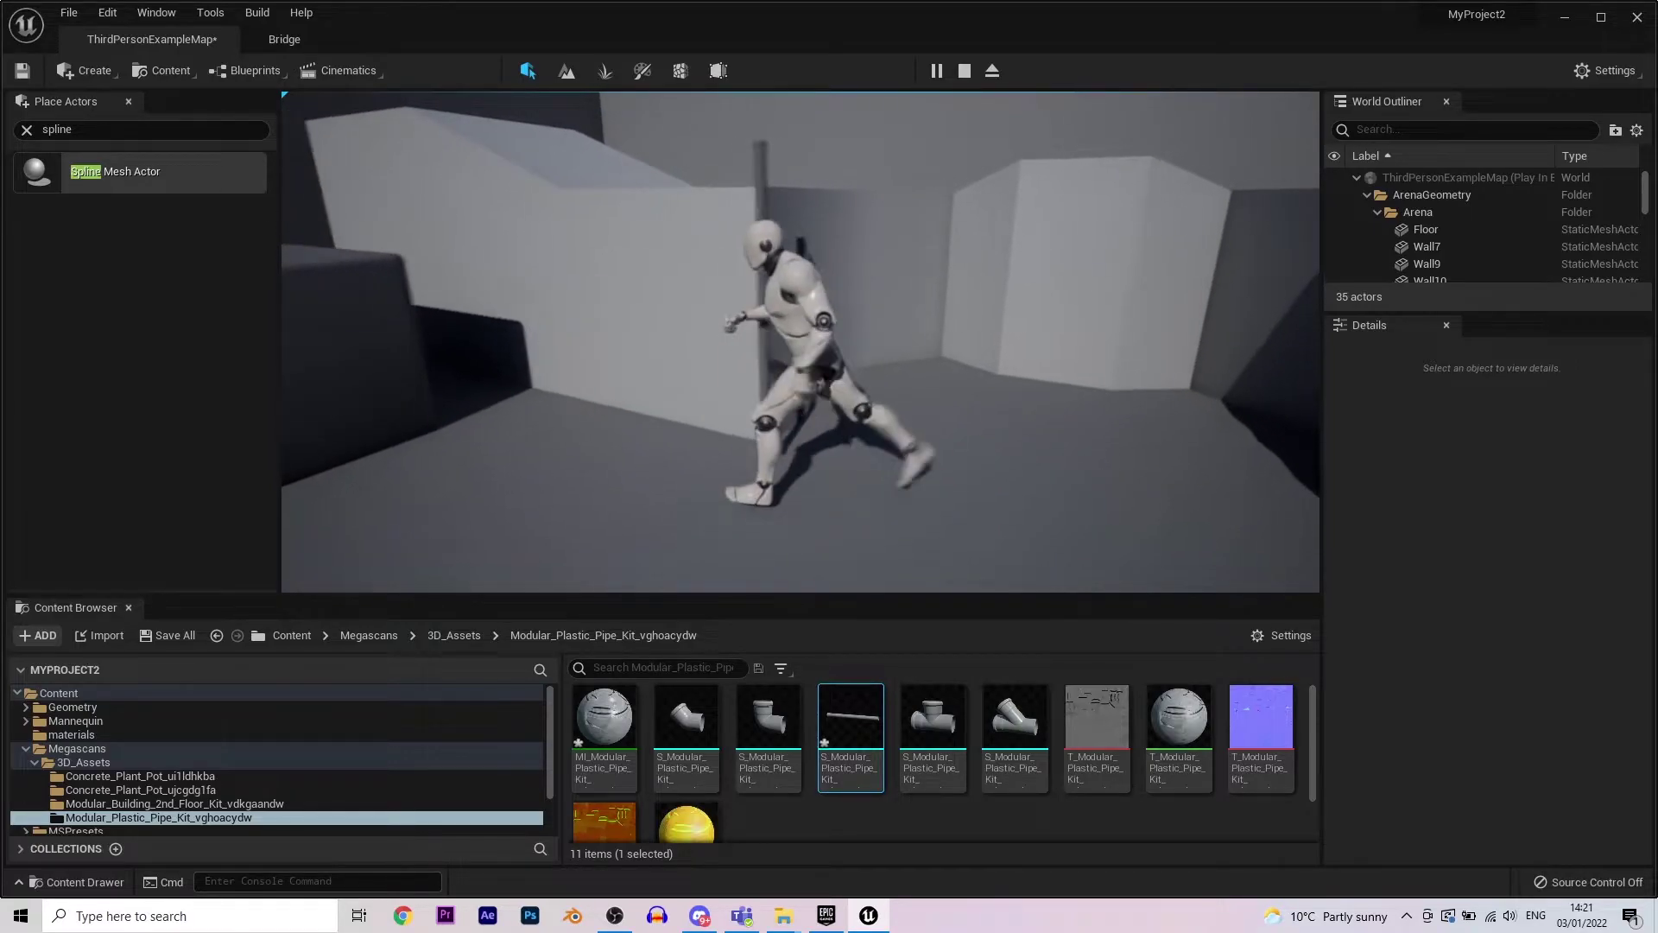
key(w)
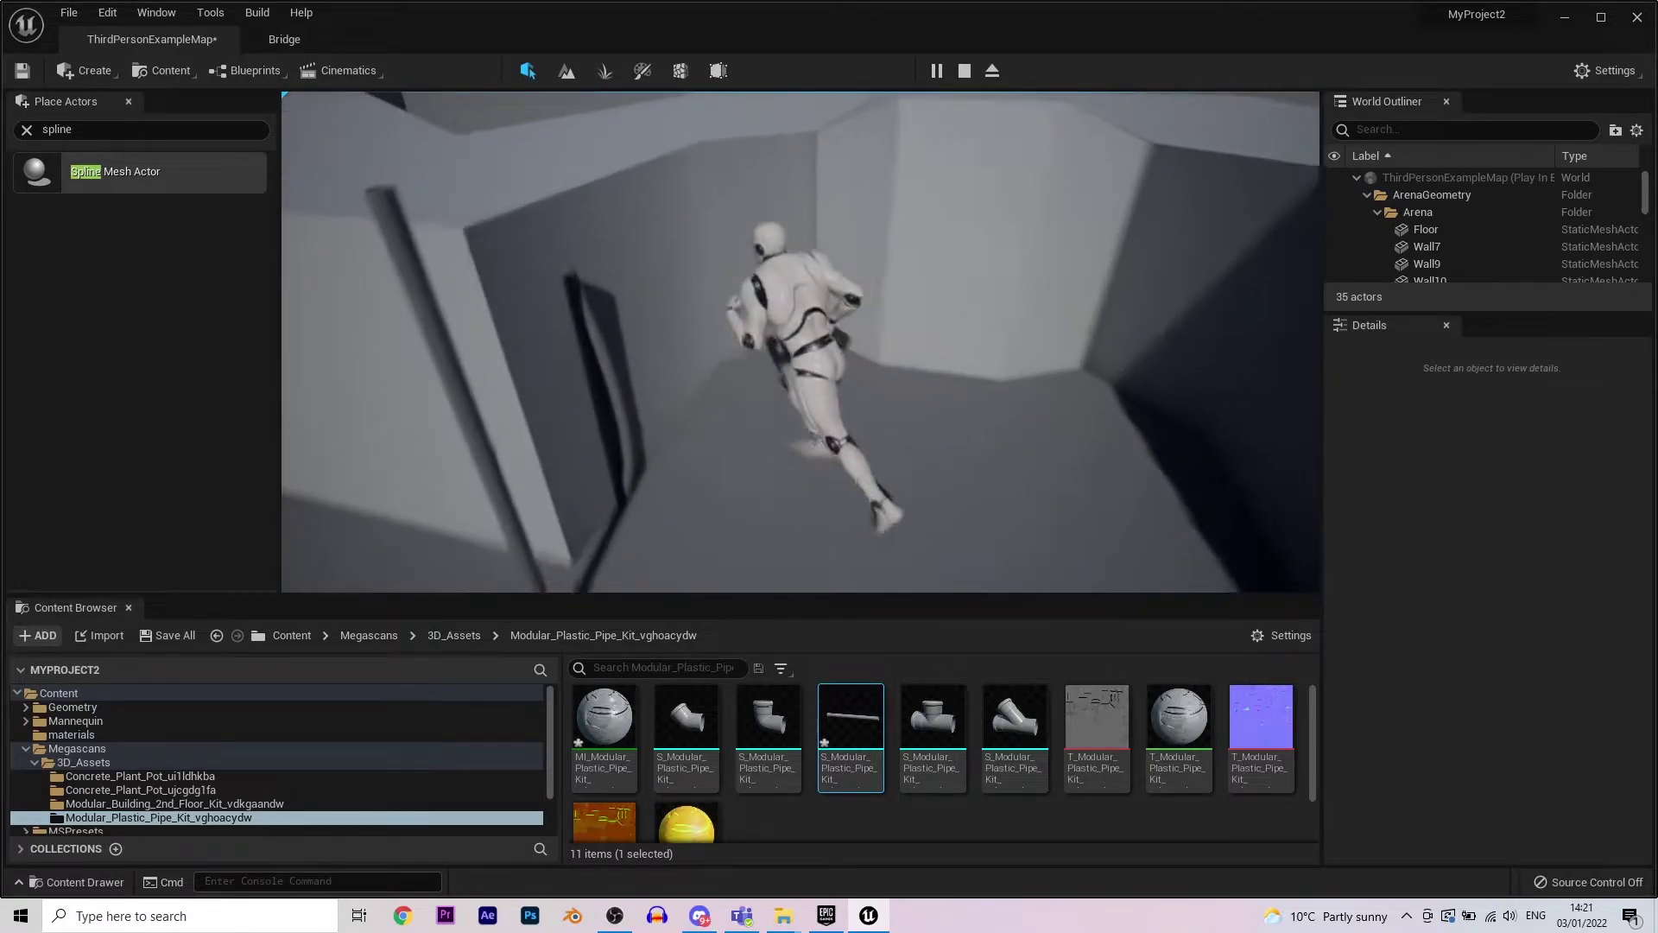
key(w)
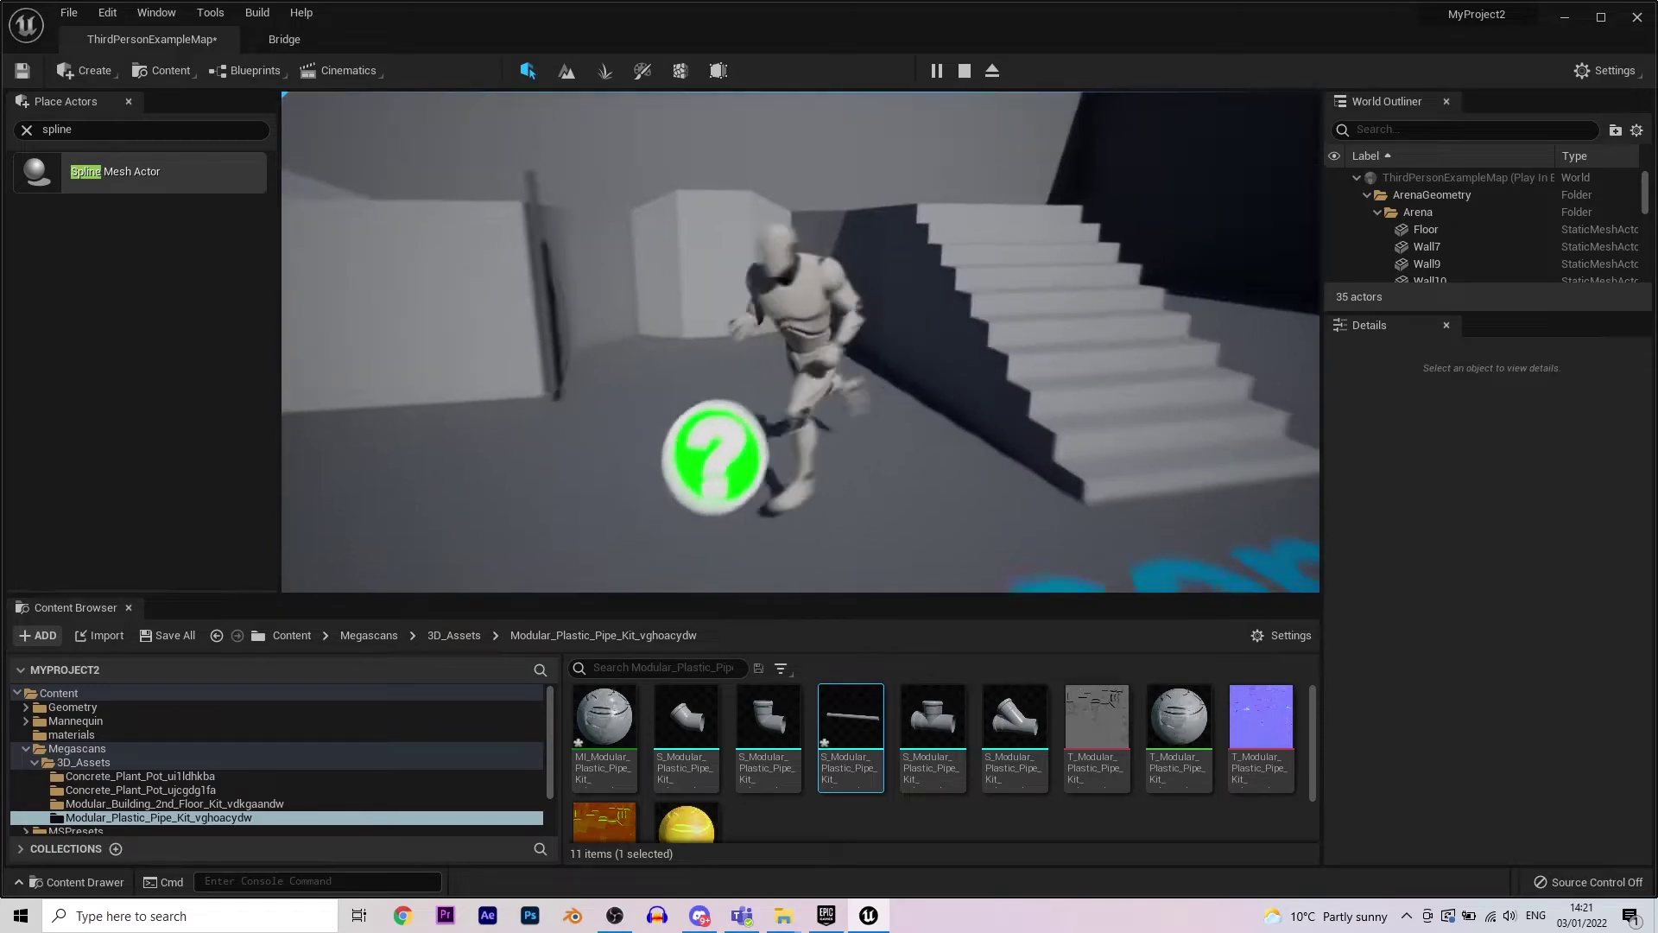
key(Escape)
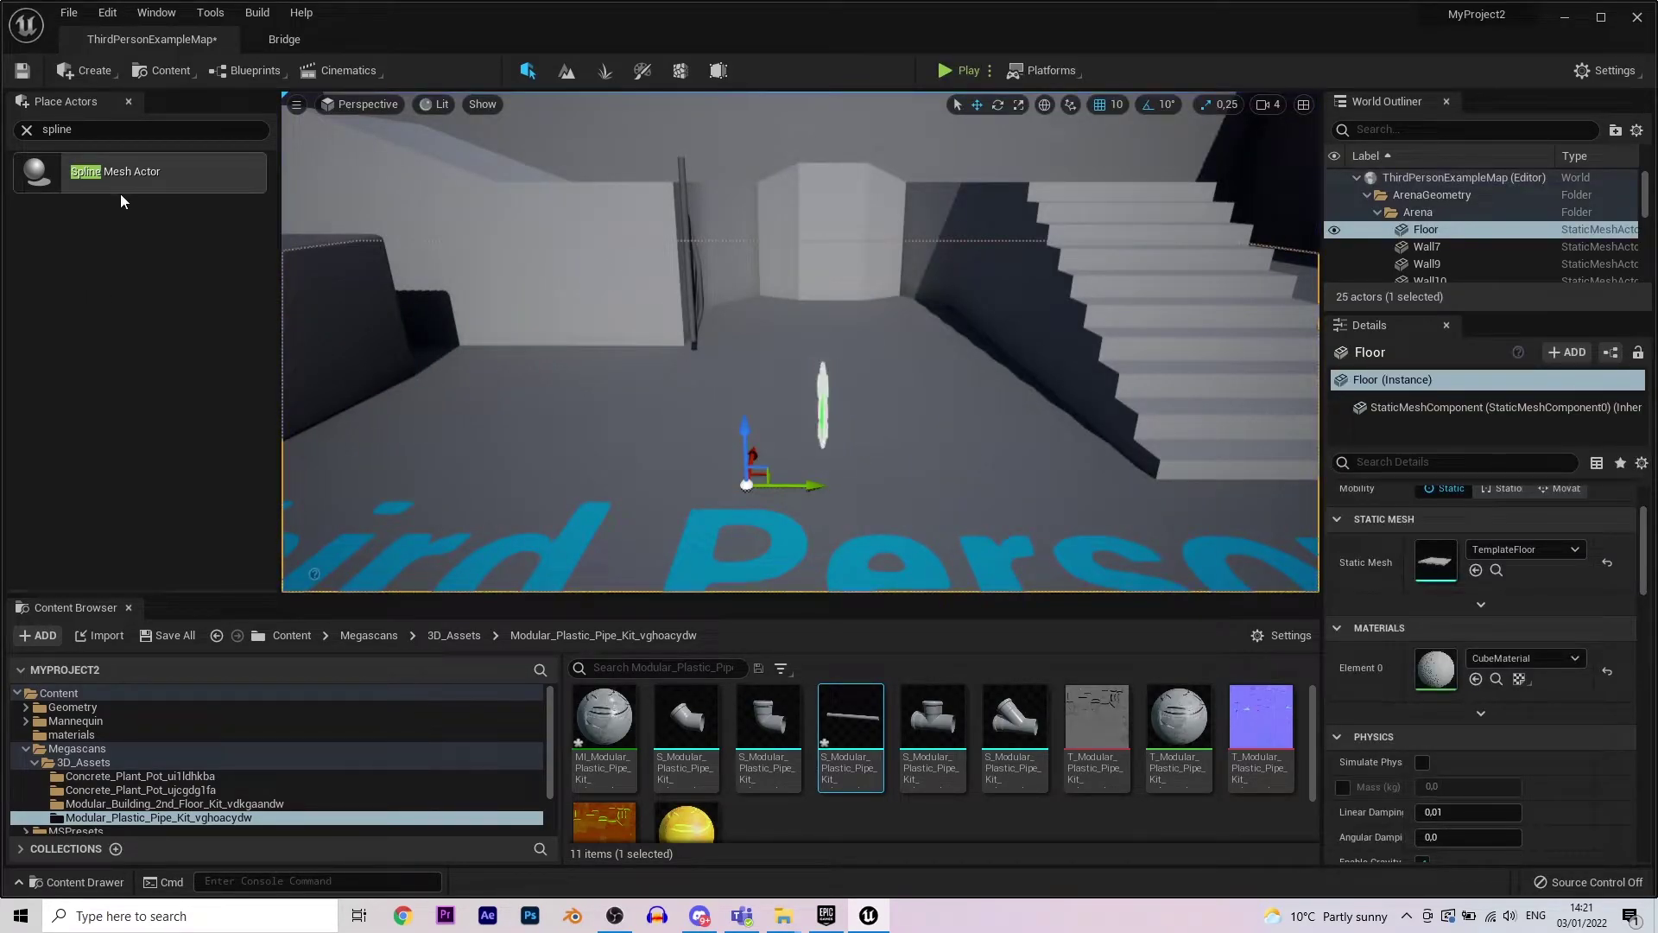
- Place a second Spline Mesh Actor on the floor
mouse_move(822, 399)
right_down()
mouse_move(845, 322)
mouse_move(830, 337)
right_up()
drag(39, 171, 511, 383)
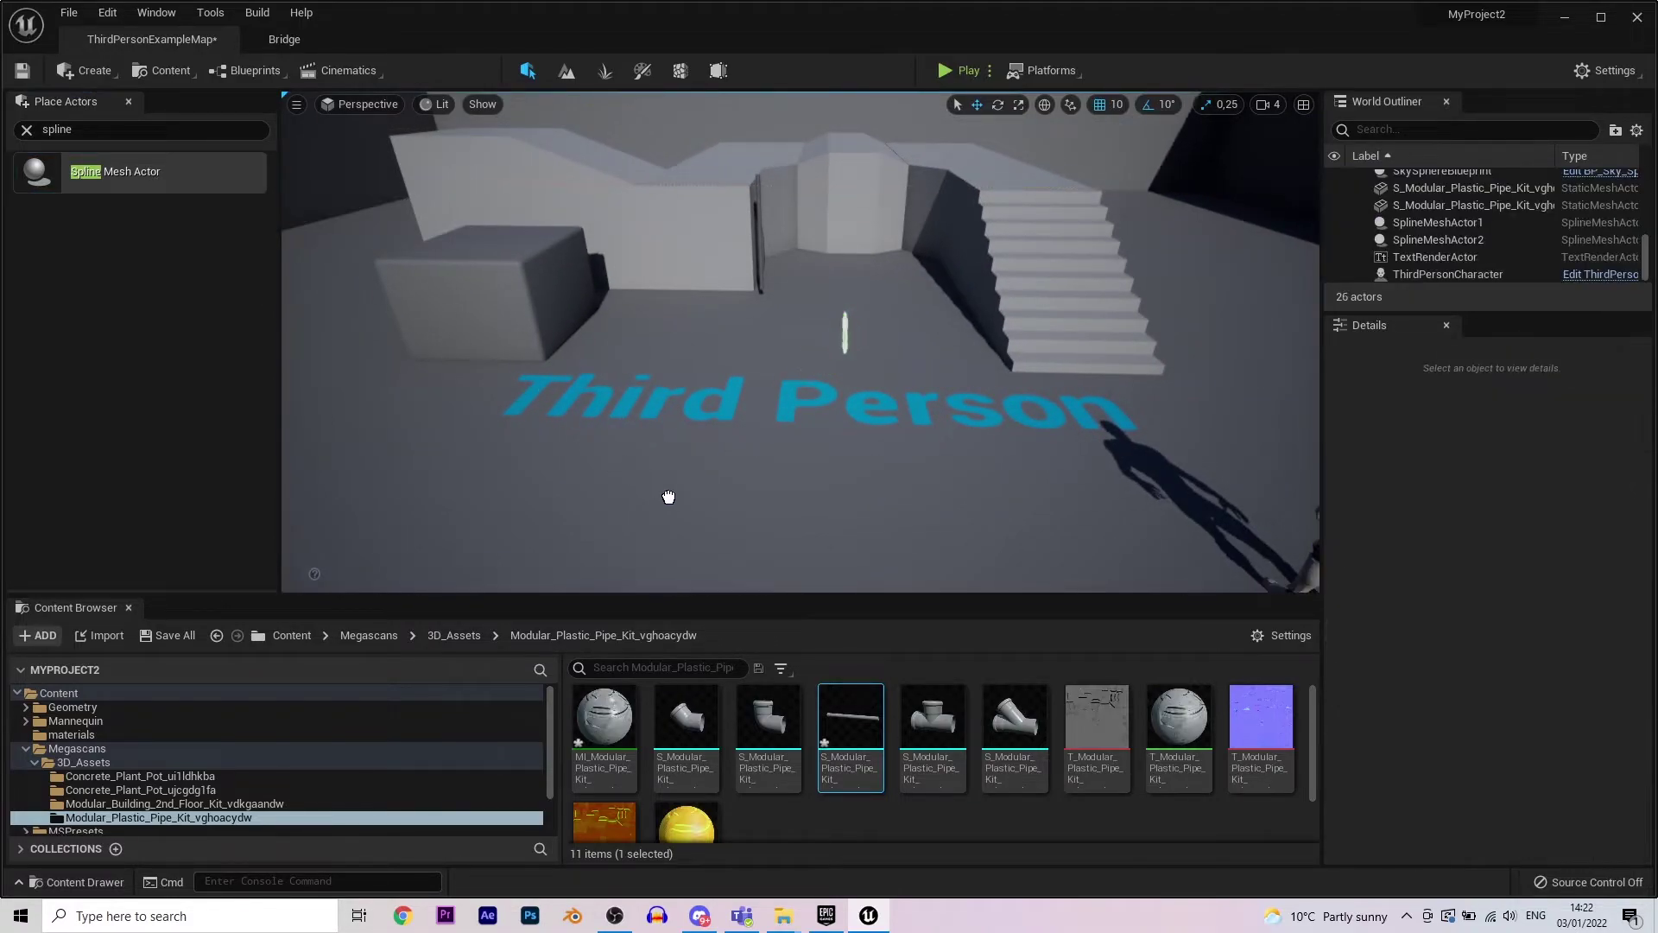
drag(669, 498, 671, 499)
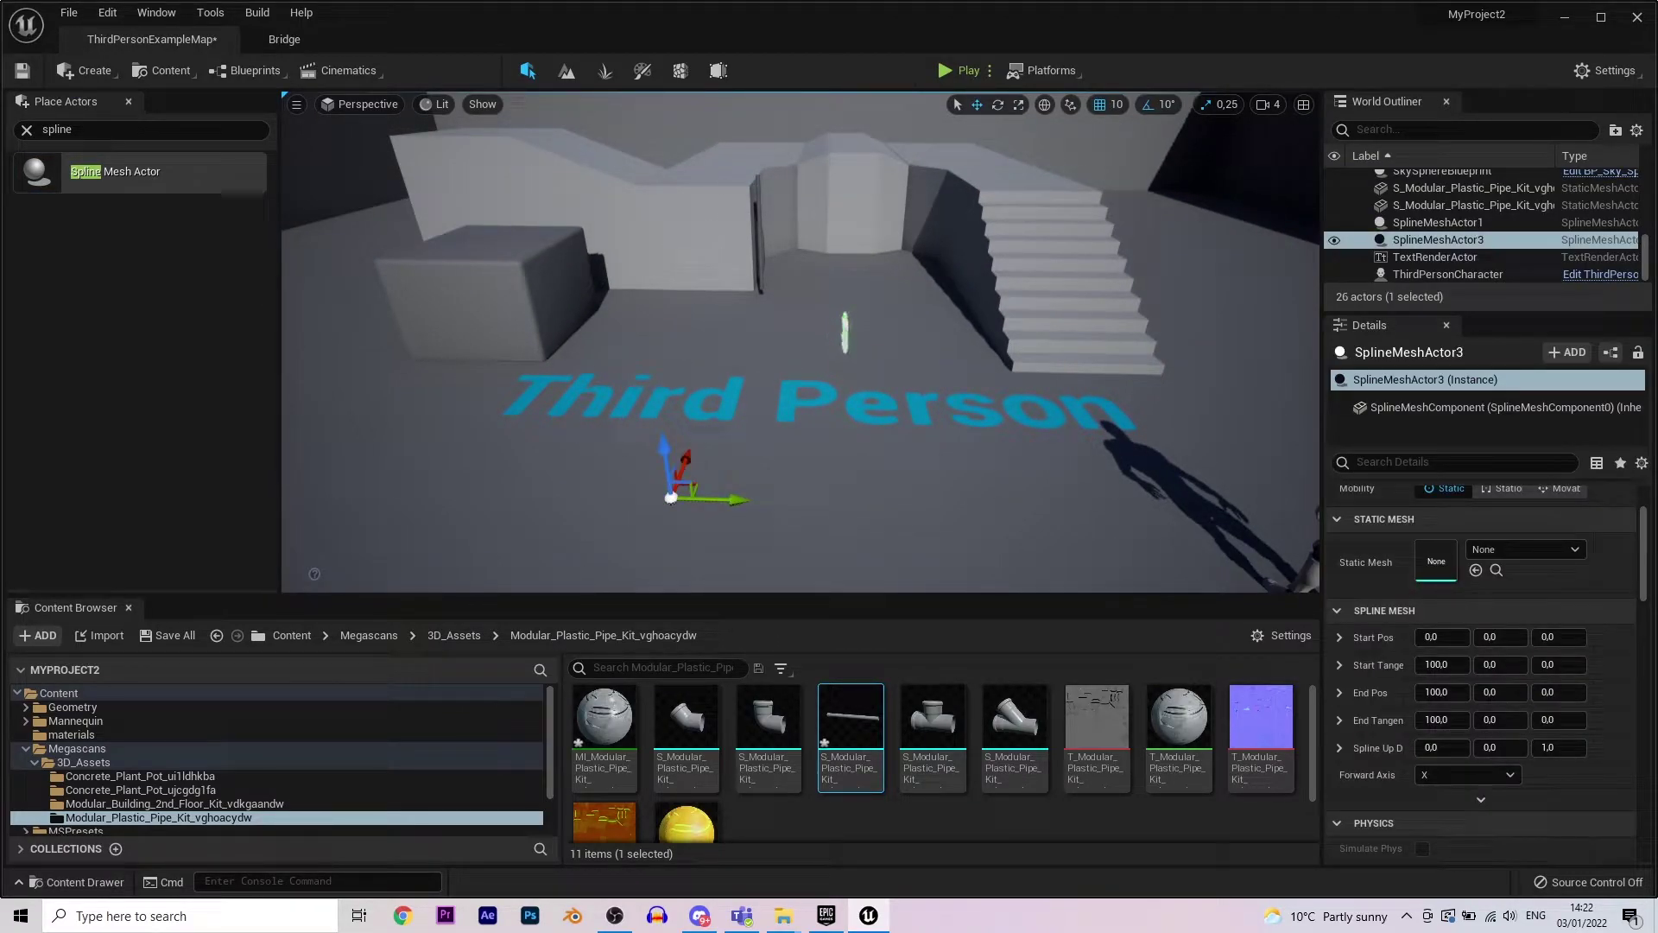
- Locate Bump_StaticMesh in the project folders and assign it to the new spline actor
click(749, 153)
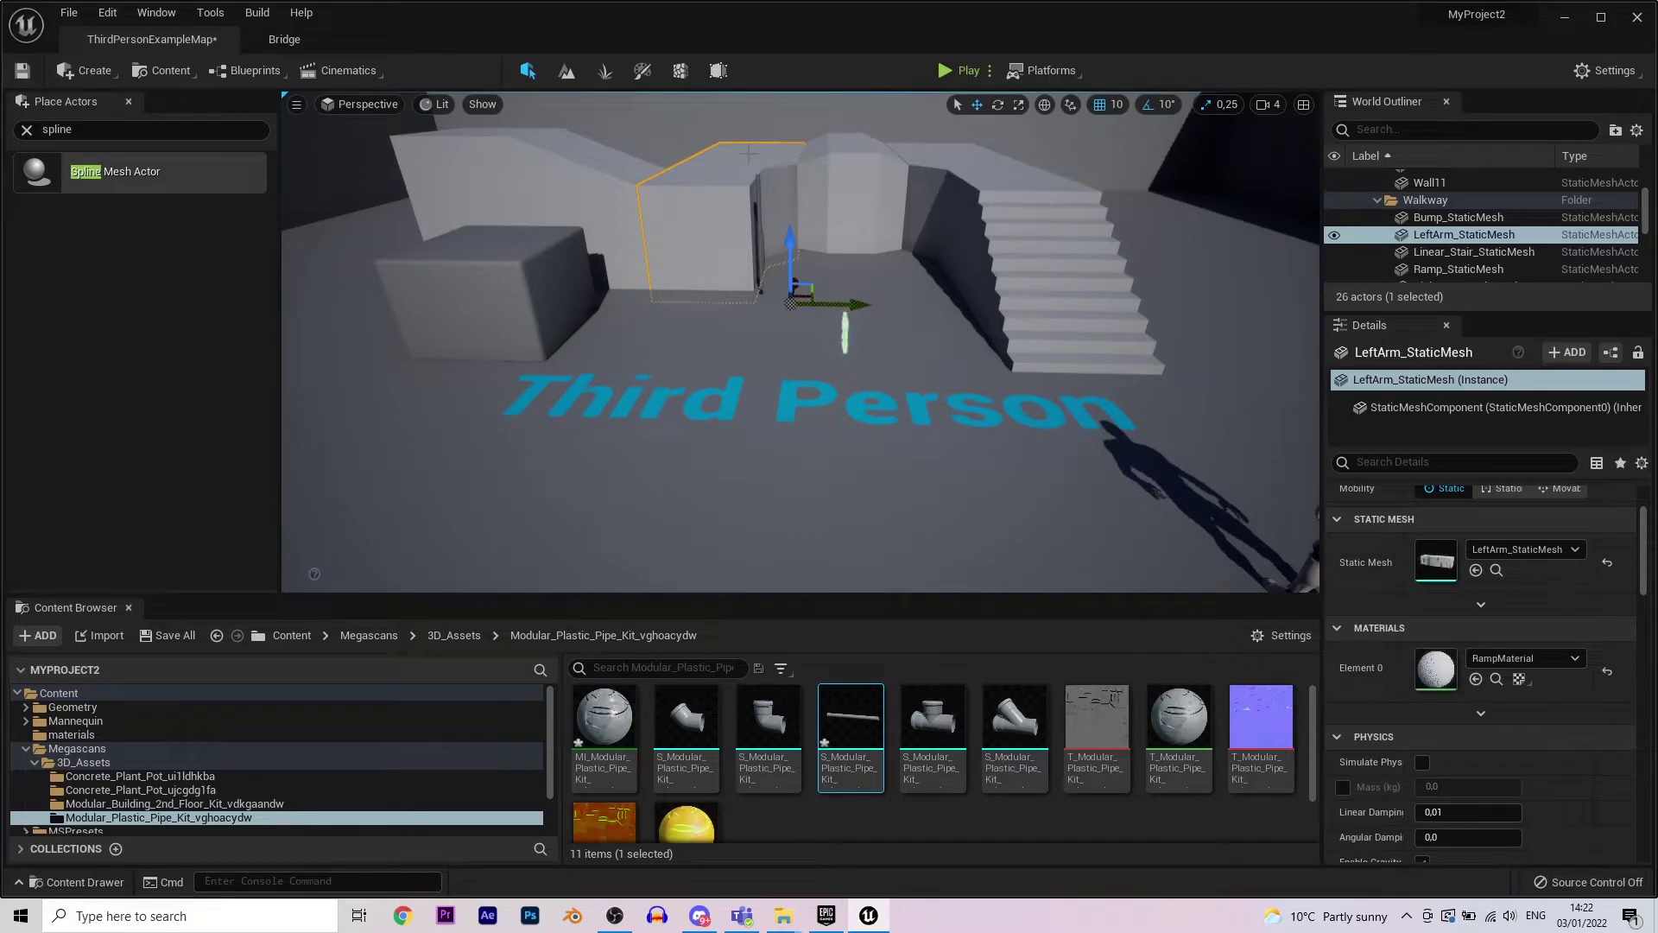
click(1497, 570)
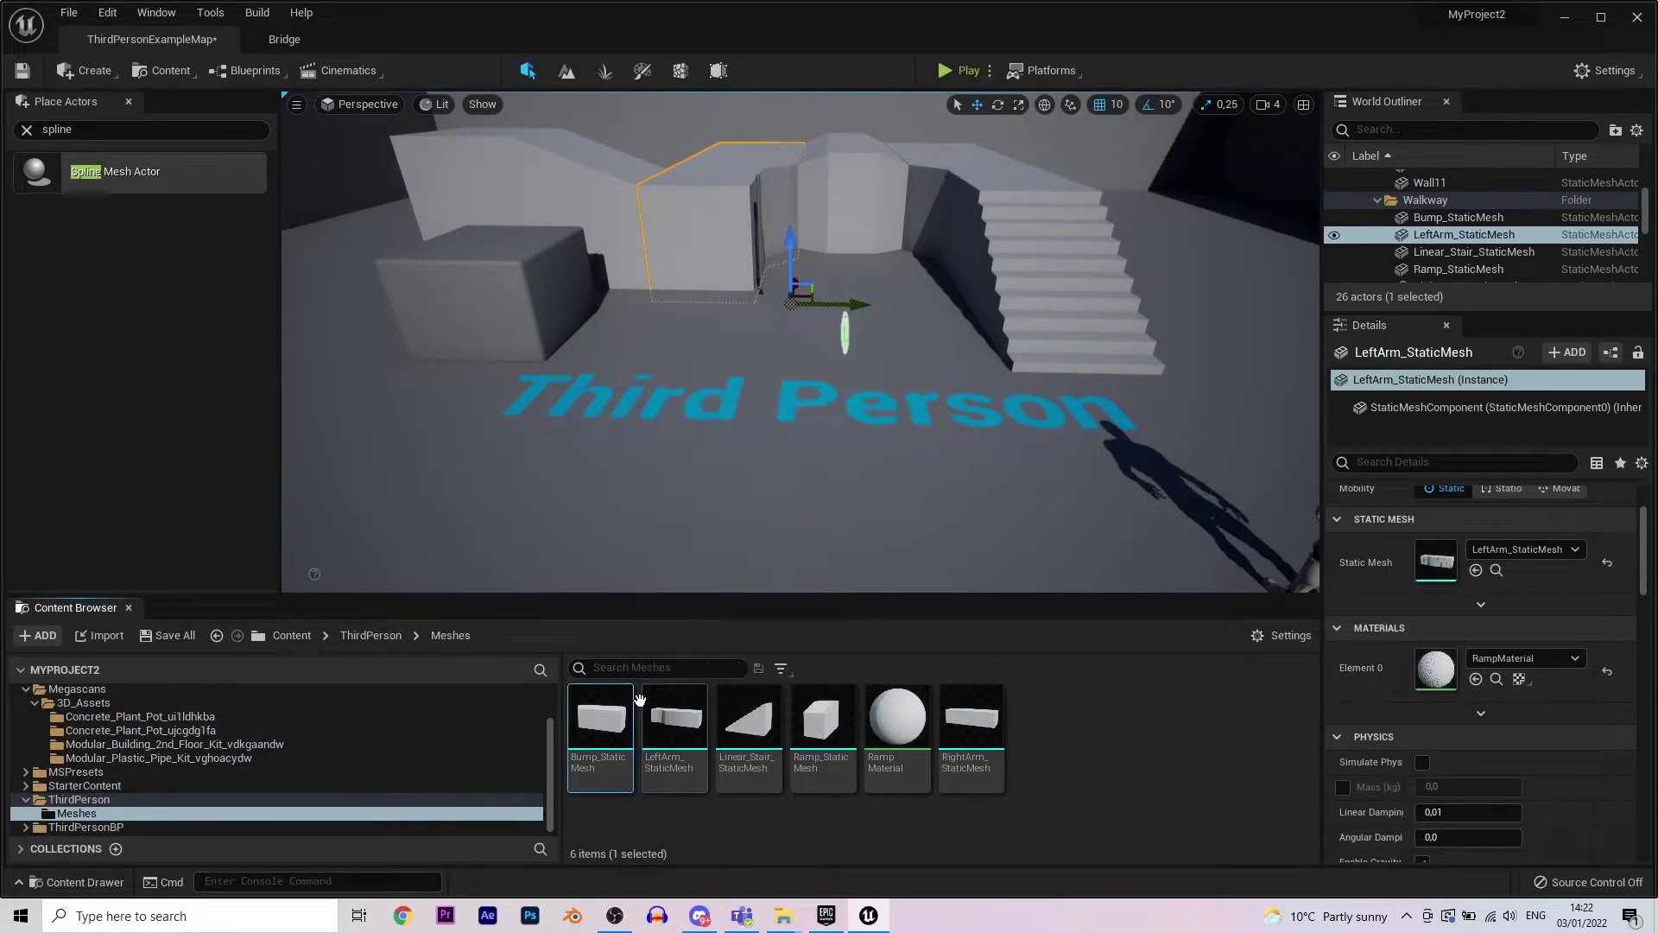
scroll(973, 388, up, 3)
click(1515, 130)
text(spl)
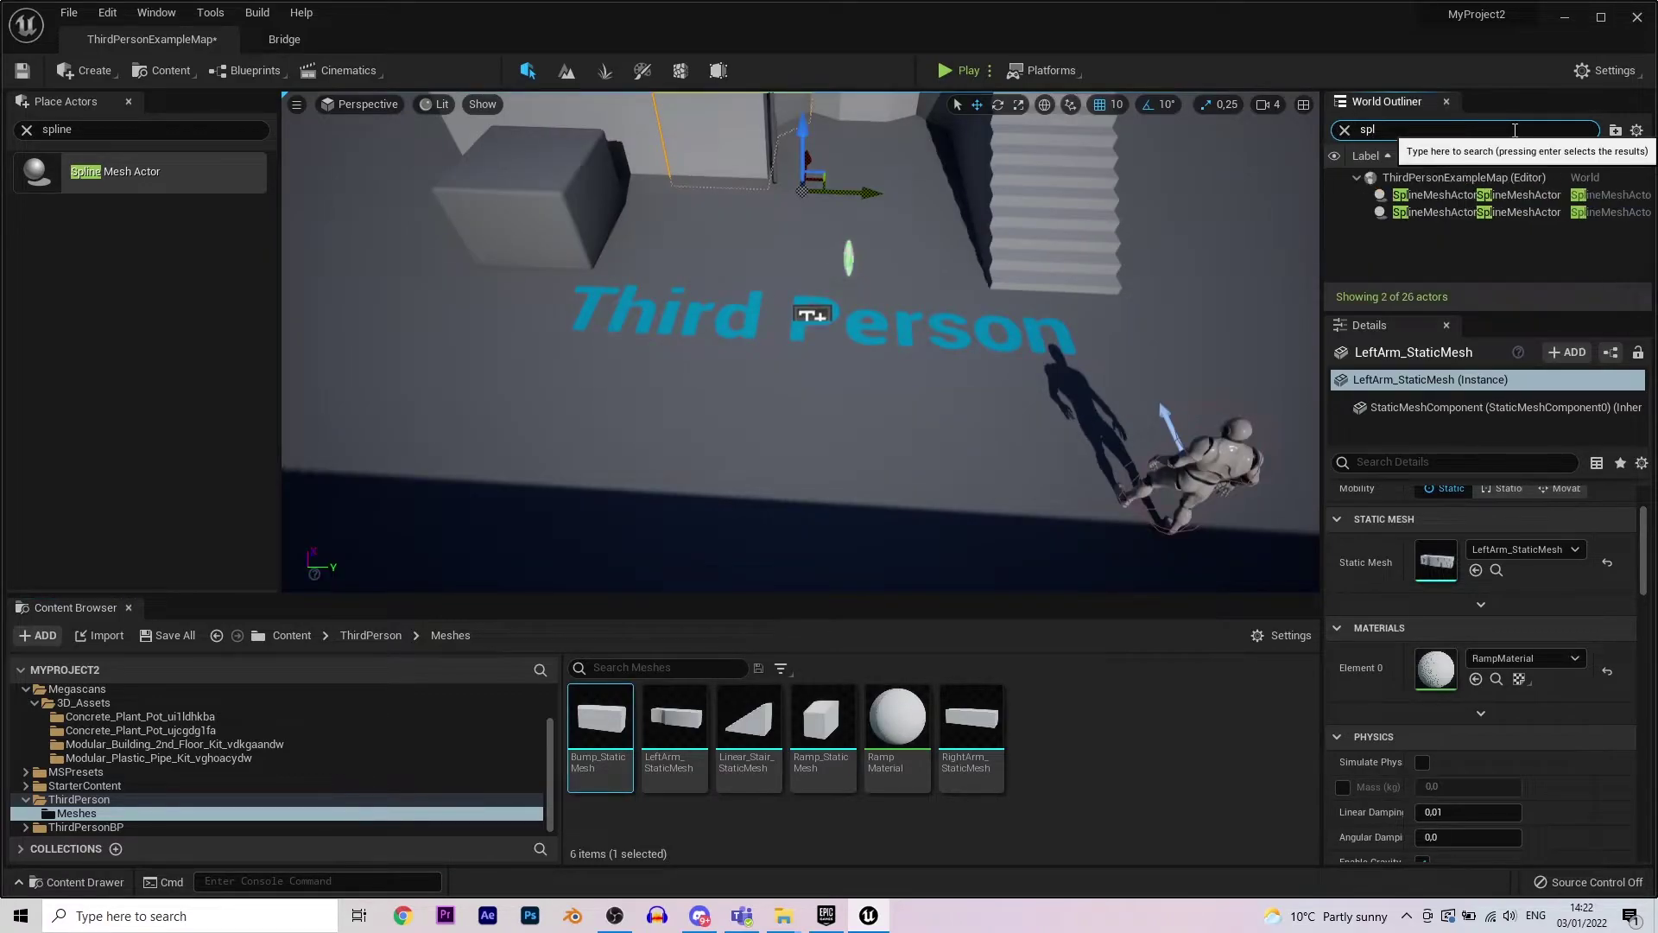
click(1537, 213)
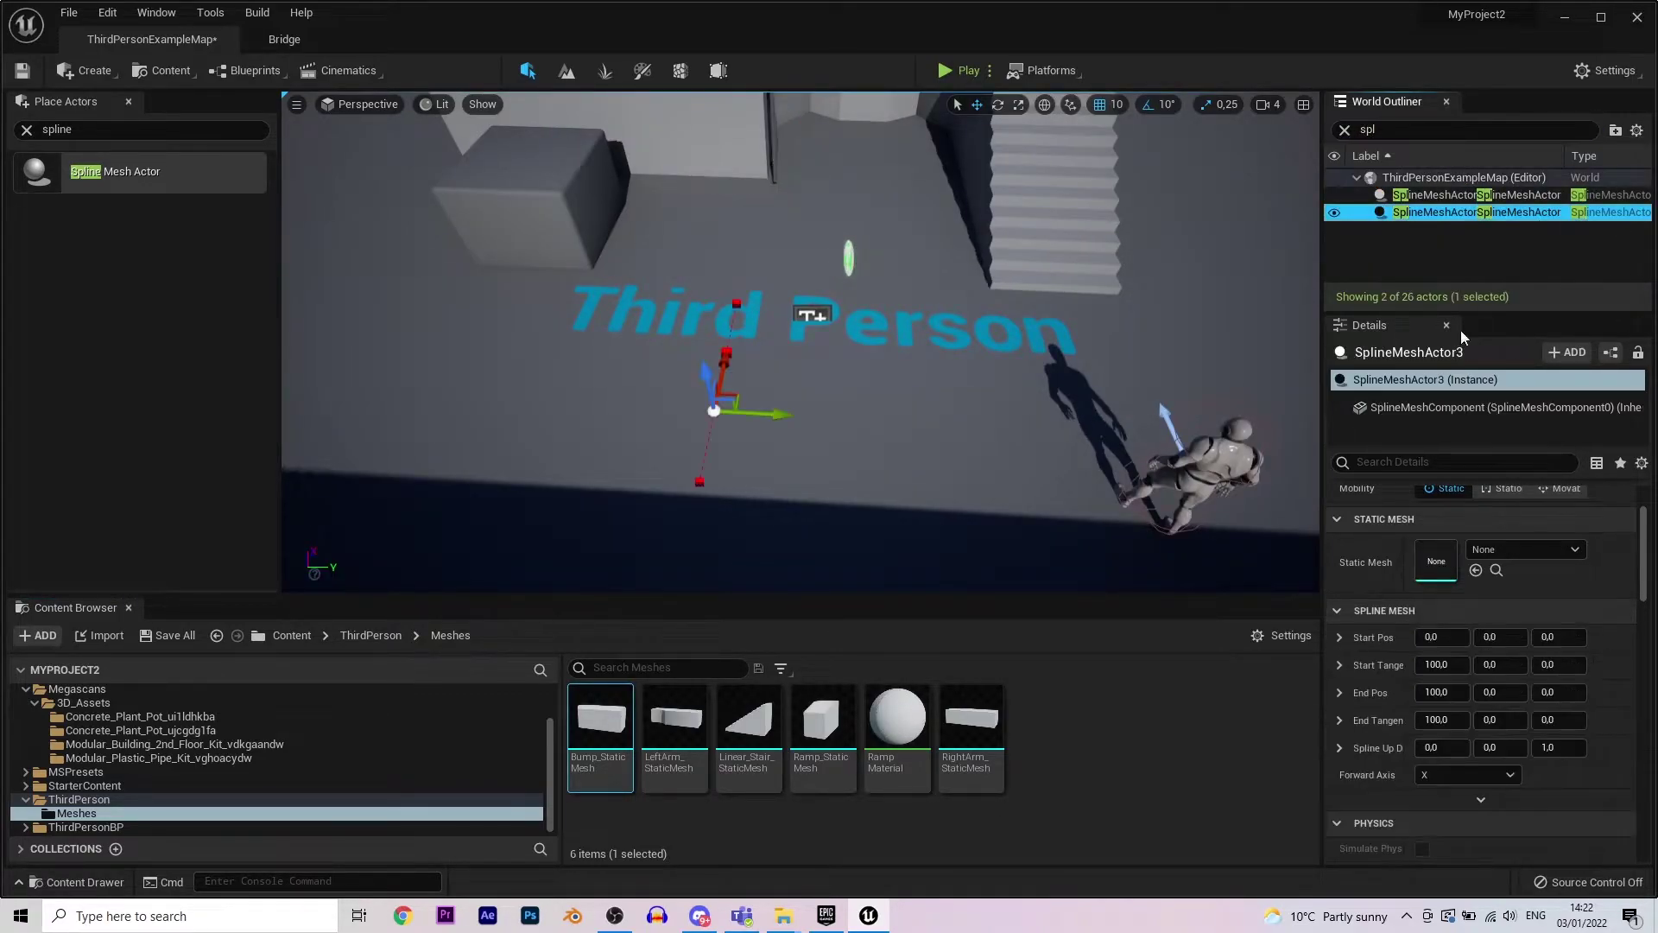
click(1476, 570)
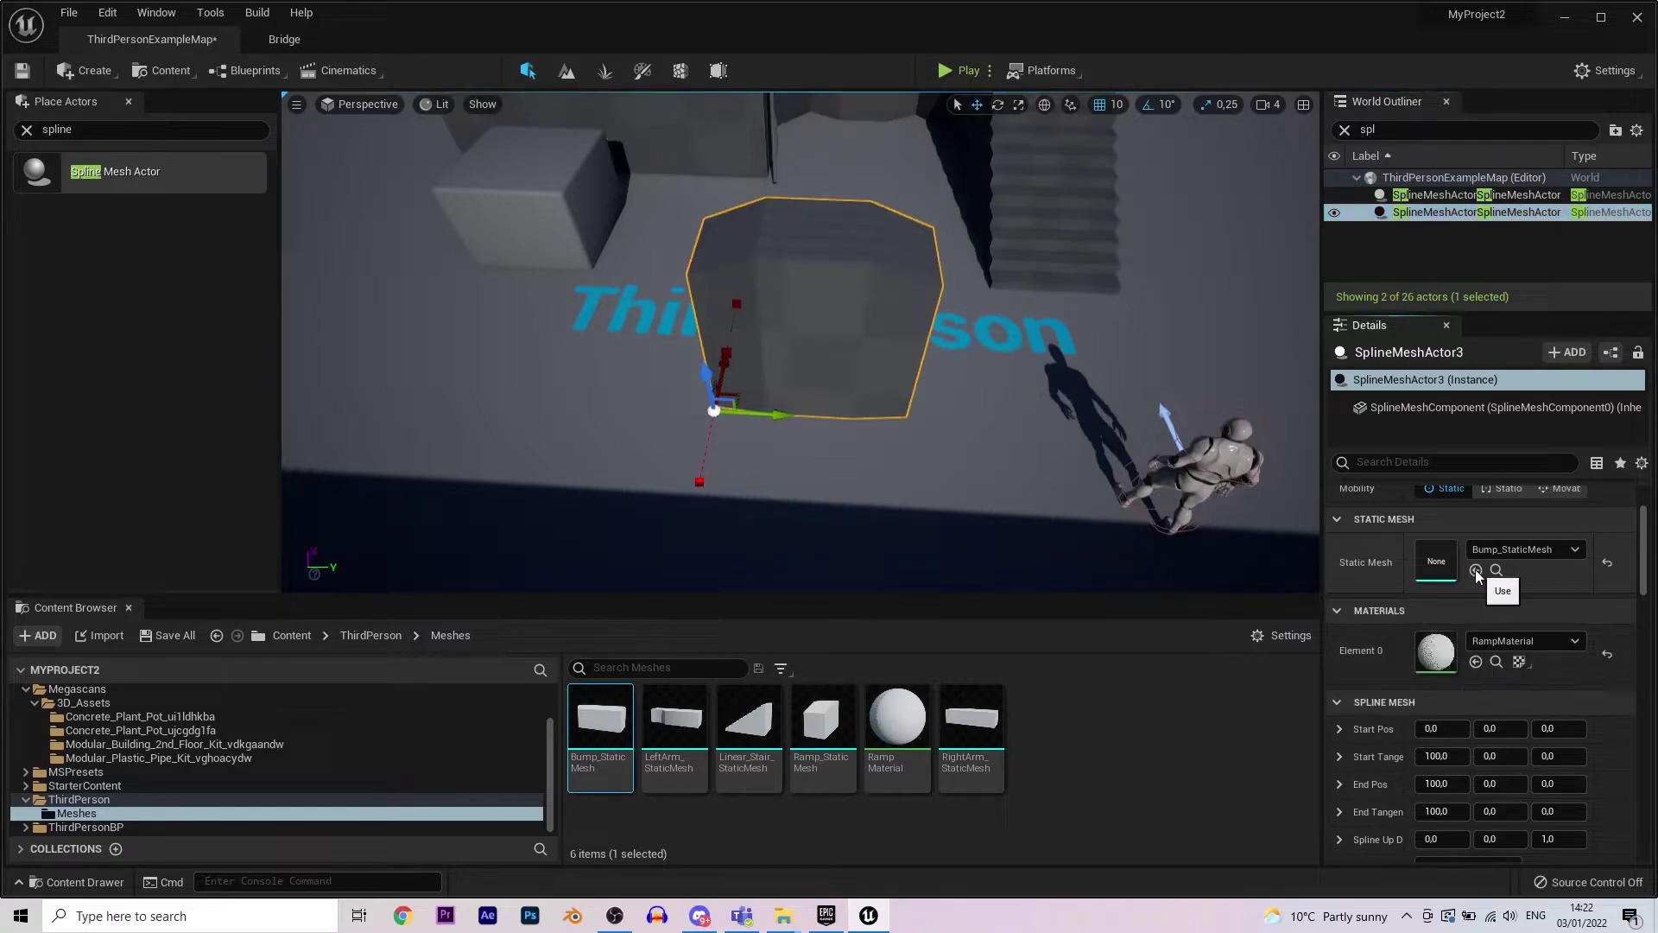
- Raise the bump spline's end point and stretch it far out
right_drag(855, 433, 833, 473)
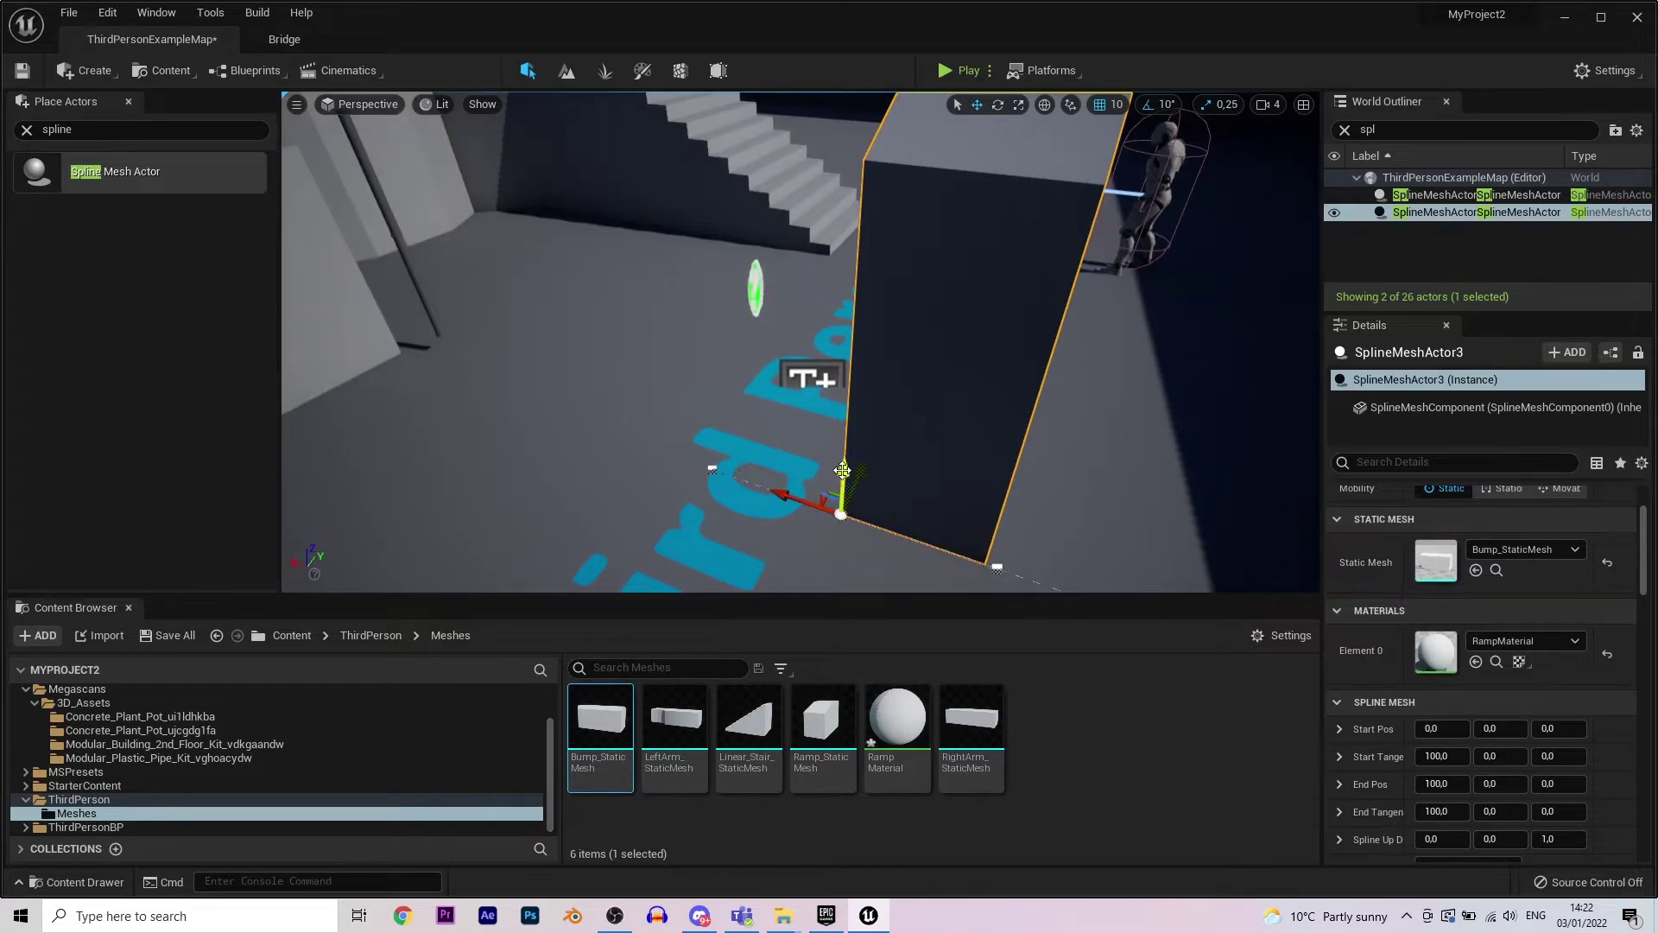
drag(842, 470, 856, 415)
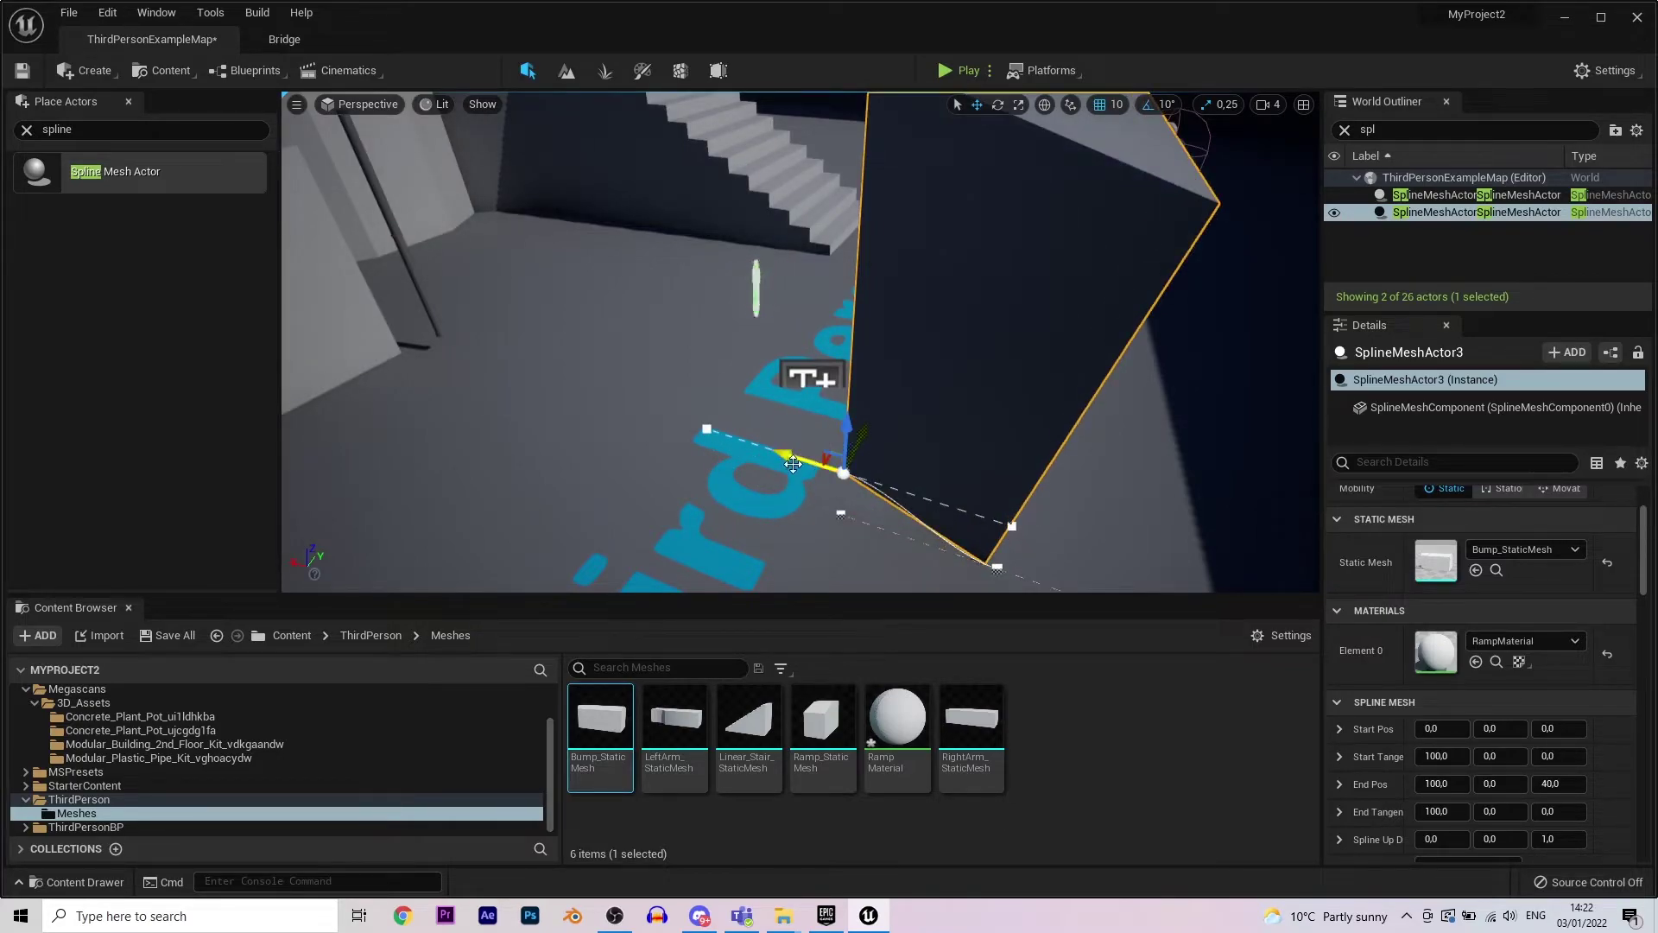
mouse_move(793, 461)
mouse_down()
mouse_move(593, 393)
mouse_move(591, 262)
mouse_move(333, 252)
mouse_up()
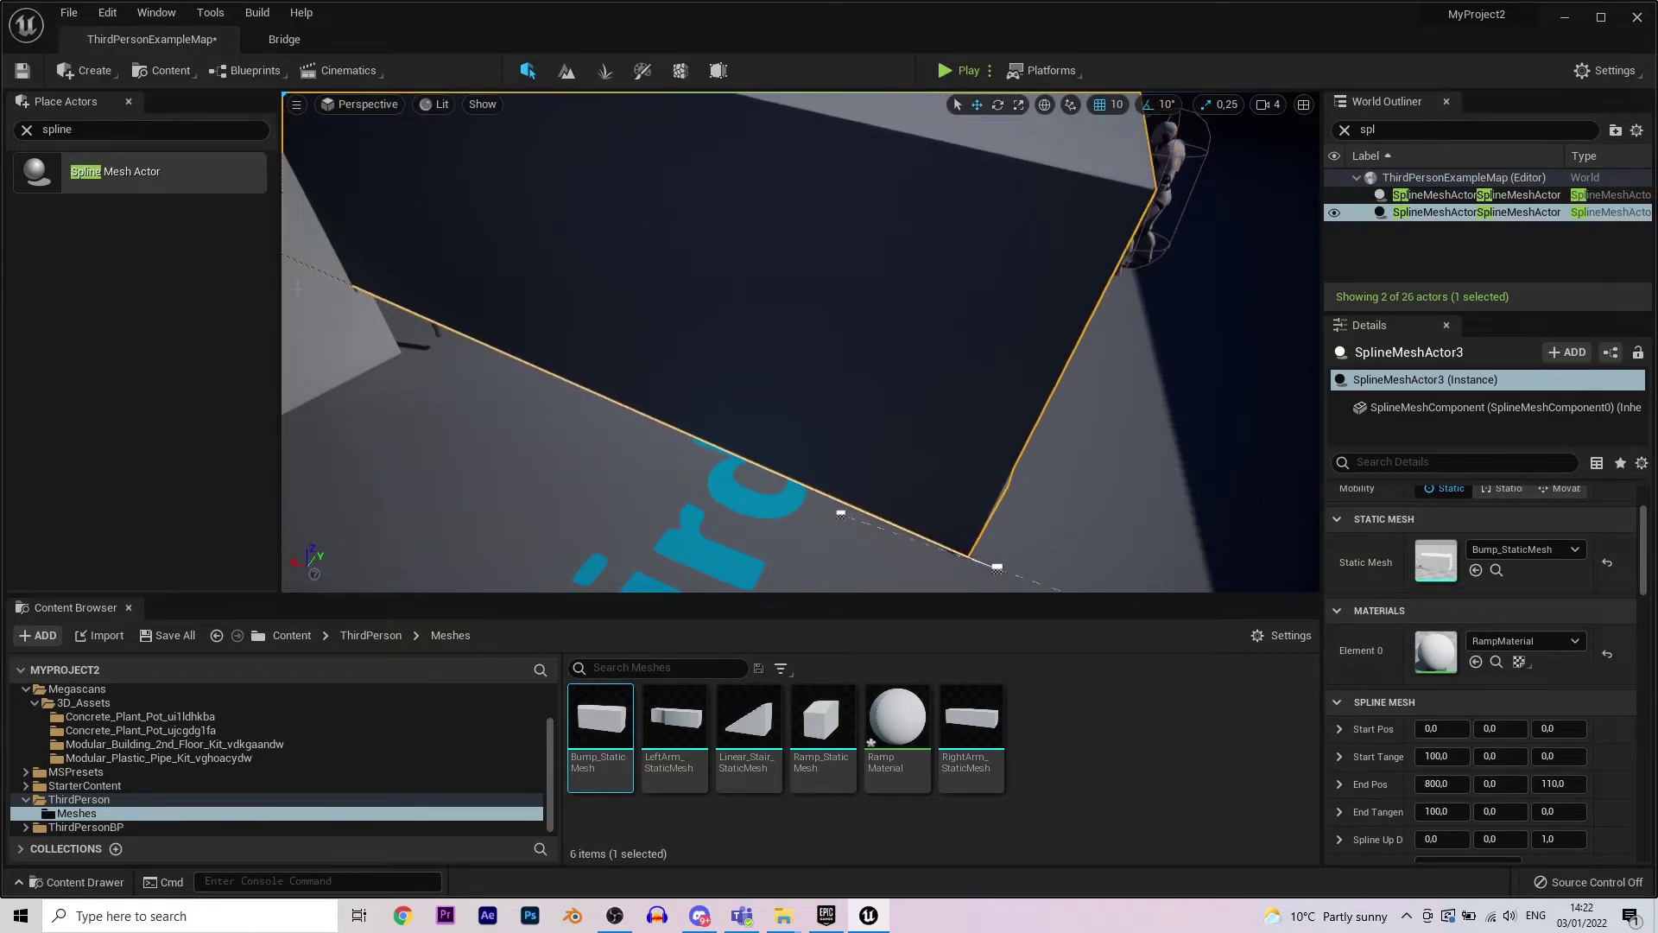
right_drag(334, 251, 735, 114)
right_drag(800, 342, 800, 342)
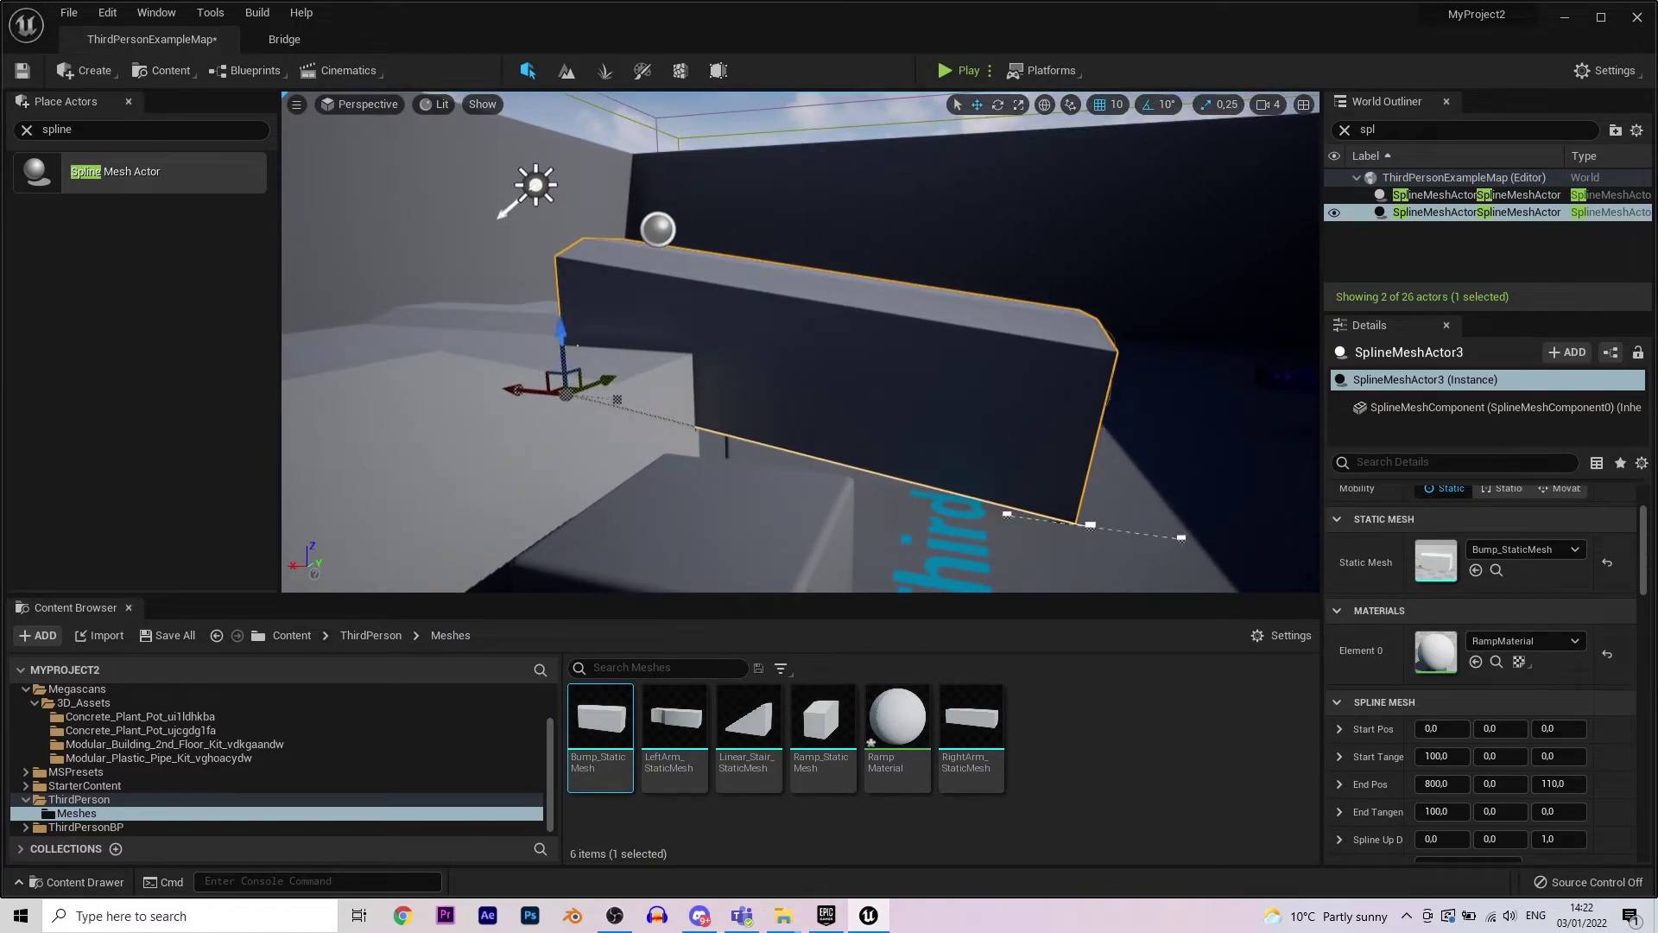
- Tilt the spline end into a flat ramp, lift its far end, and start play mode
click(1089, 526)
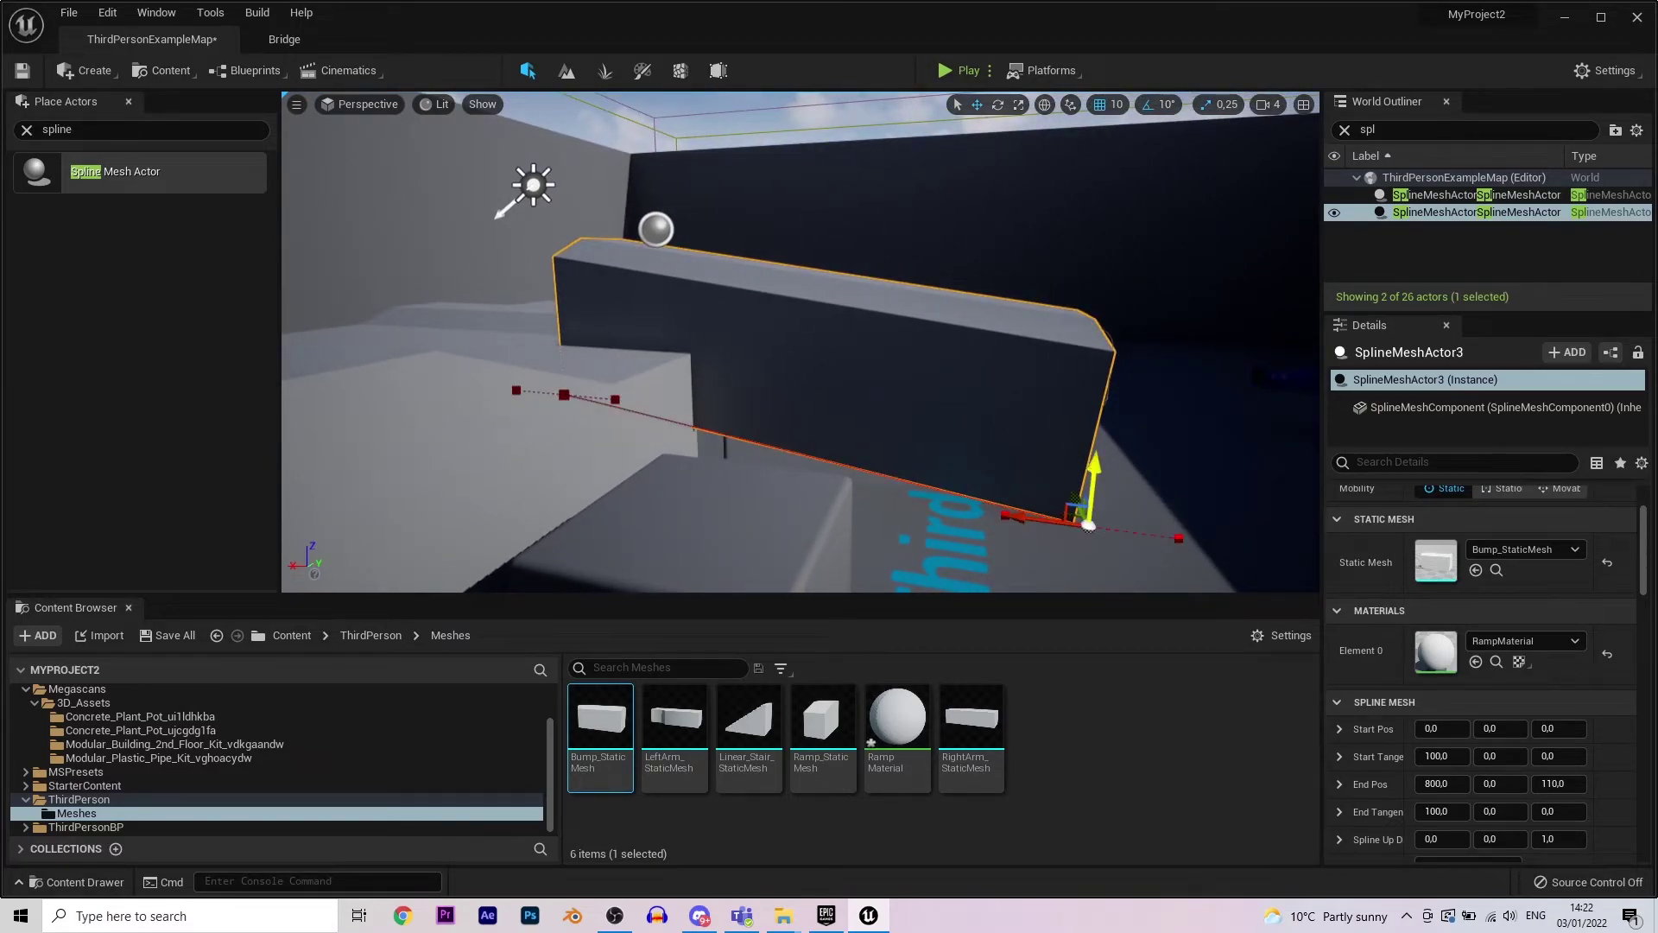
drag(1092, 479, 1093, 544)
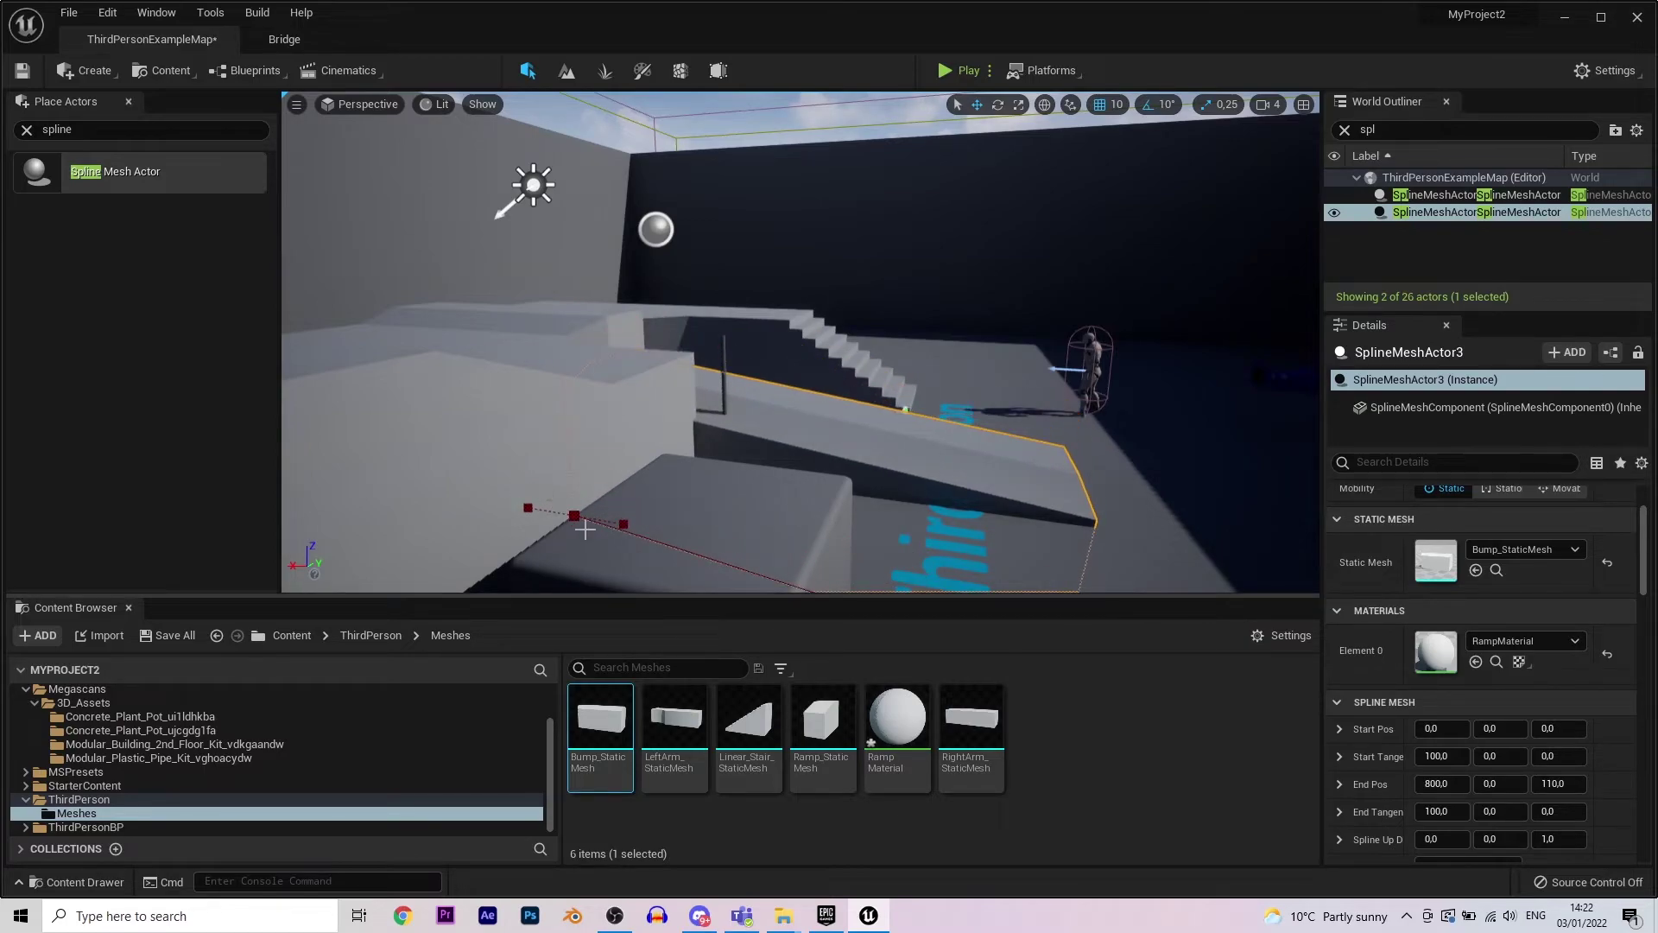
click(572, 514)
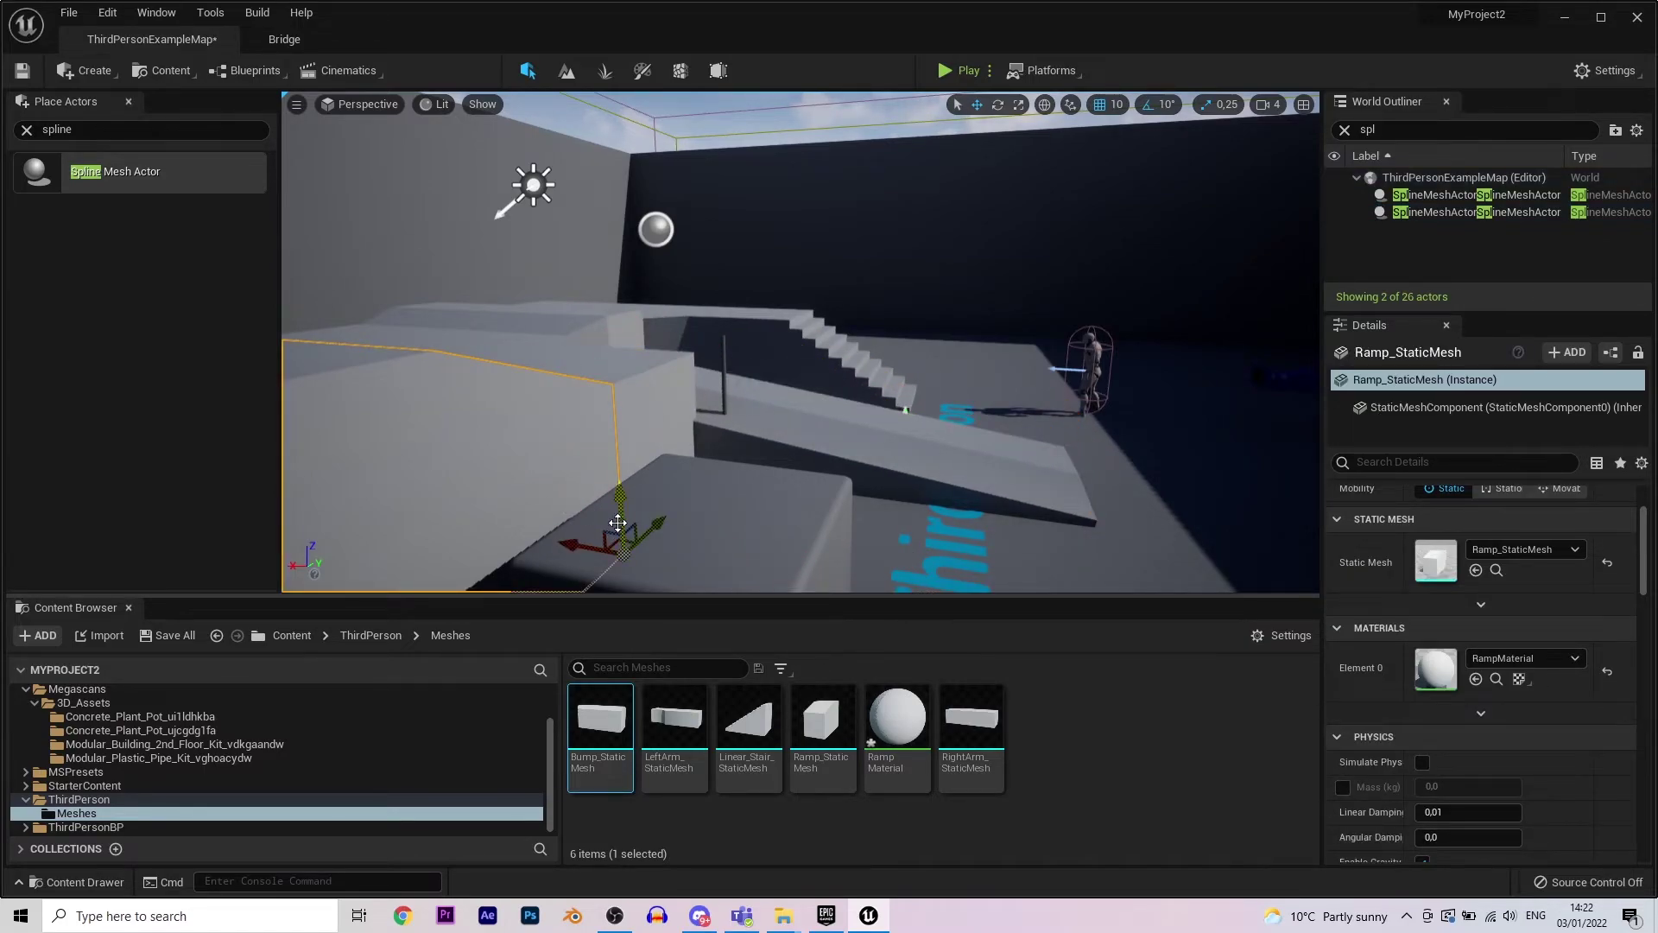
click(758, 454)
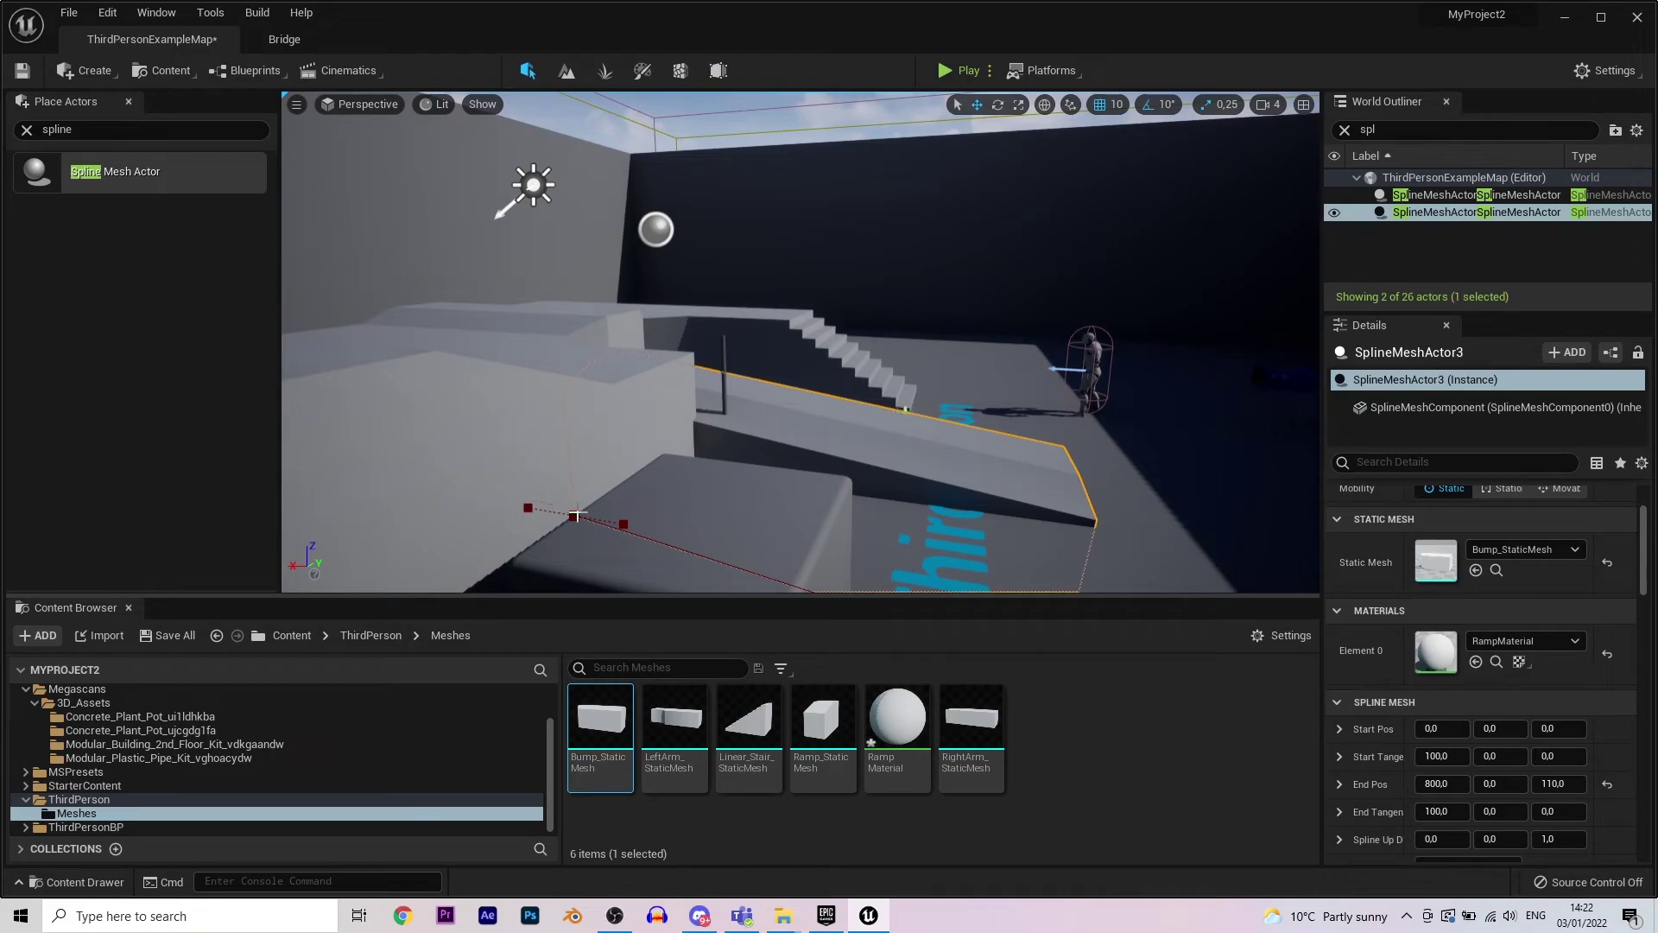
drag(568, 445, 566, 404)
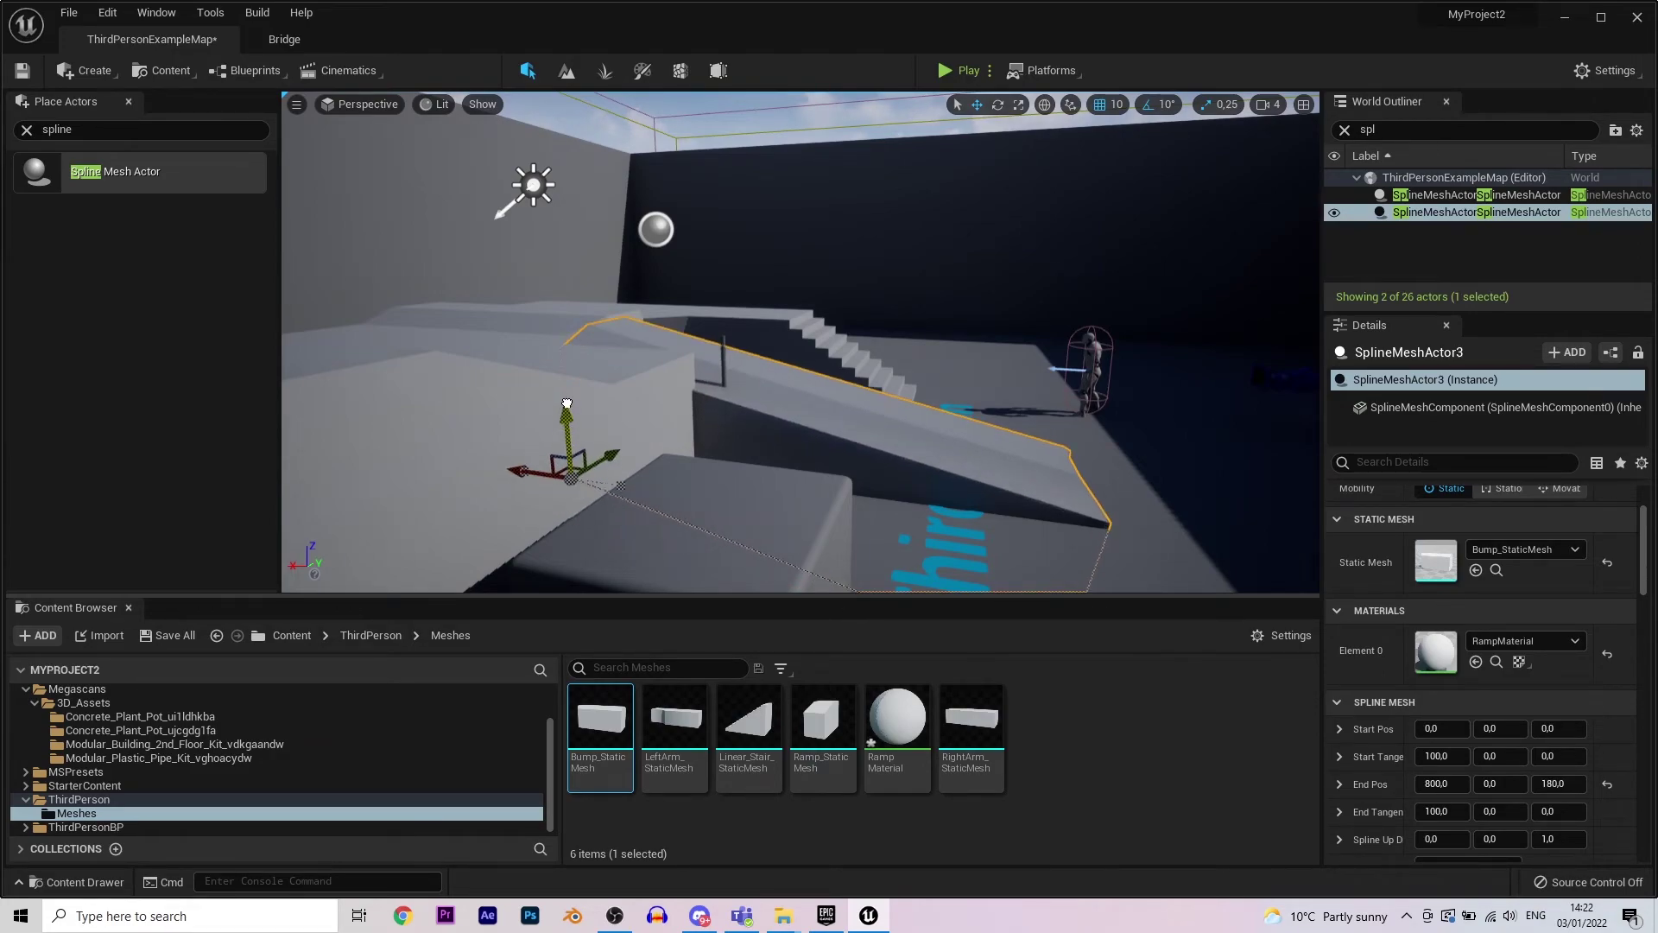
key(alt+p)
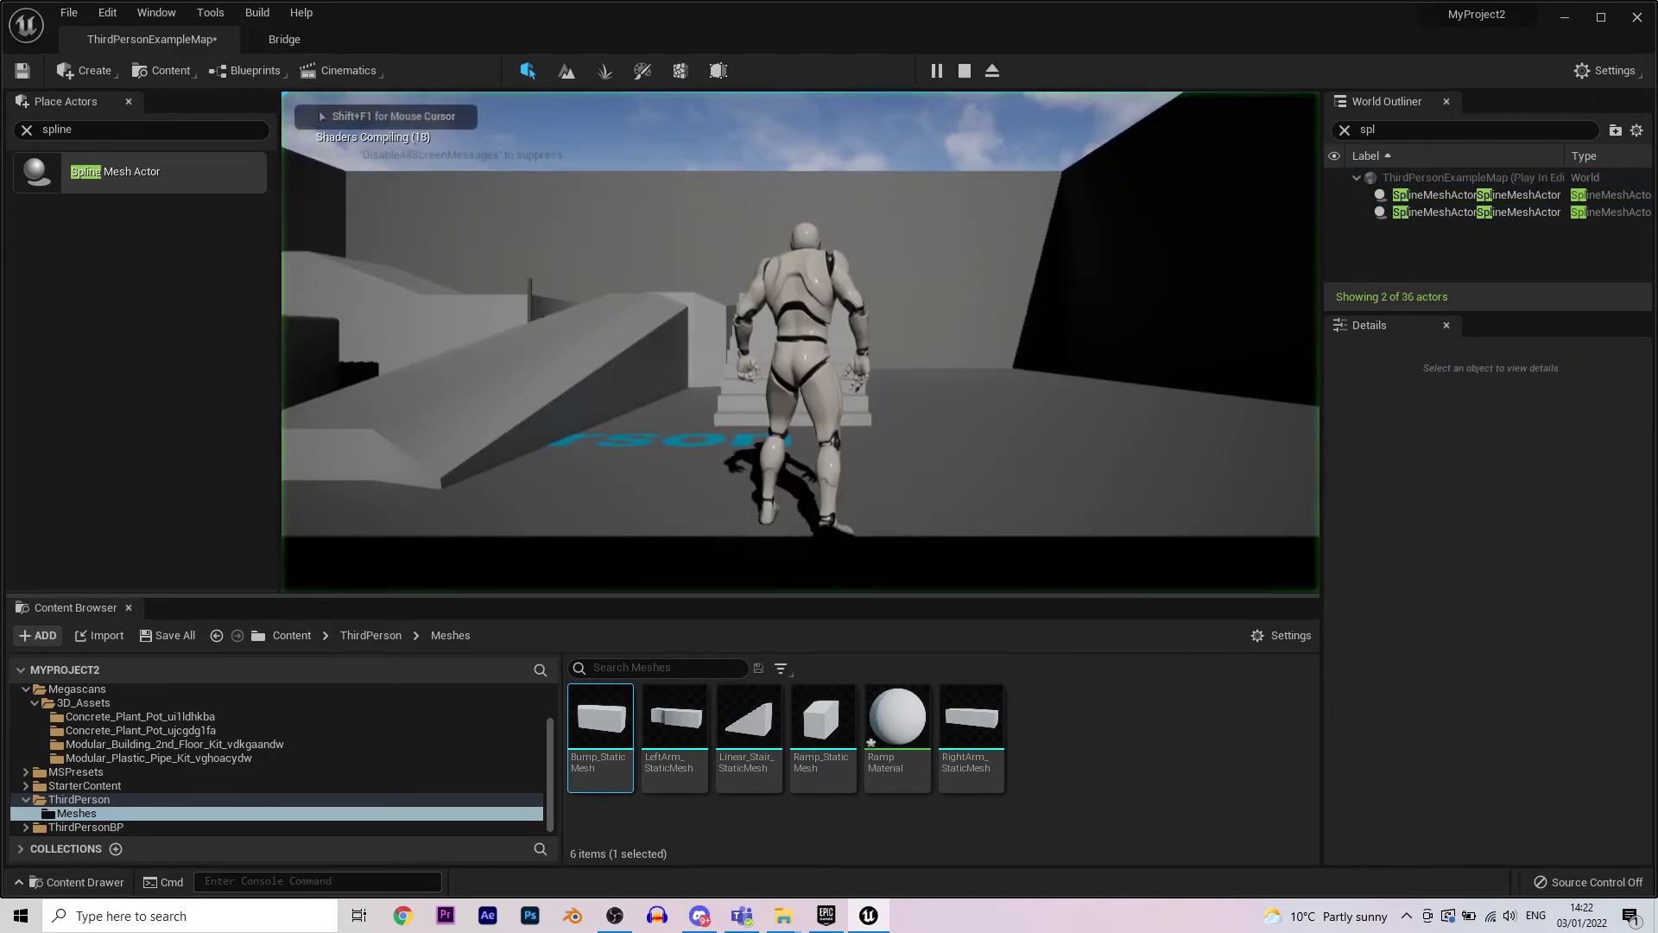